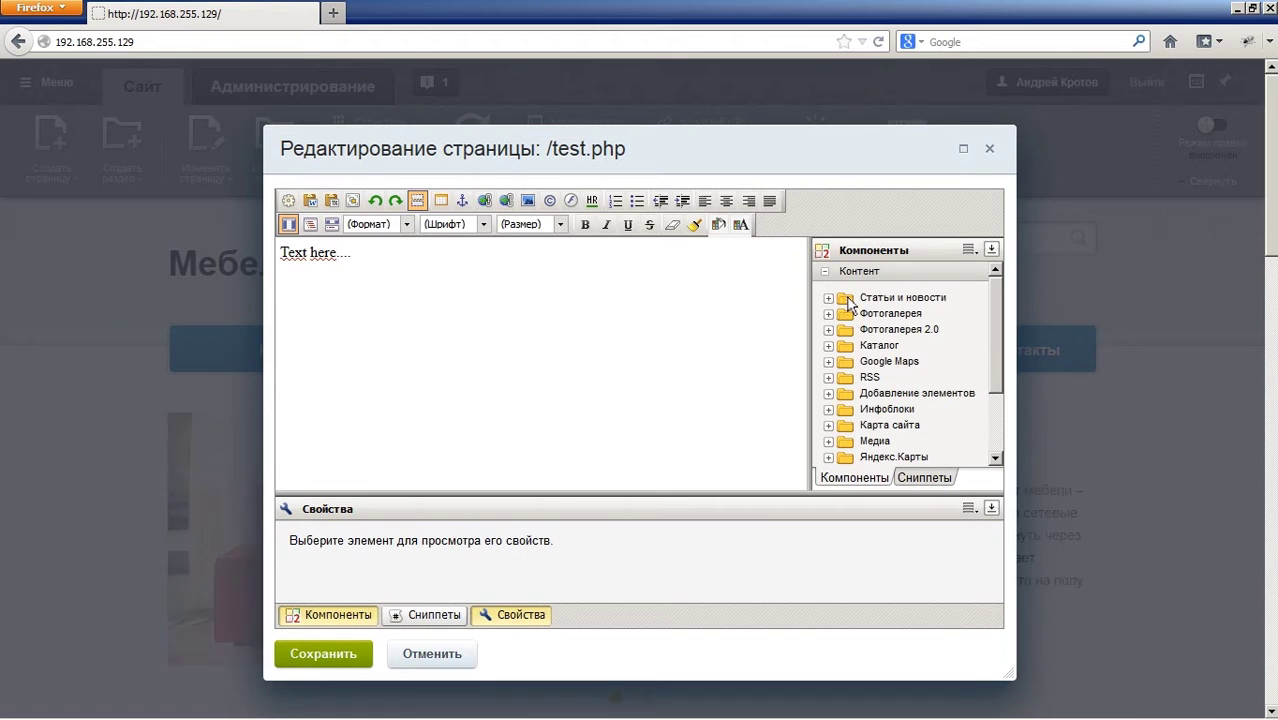
Step: Browse the component tree and expand the Навигация group under Служебные
{"action": "left_click", "coordinate": [848, 299]}
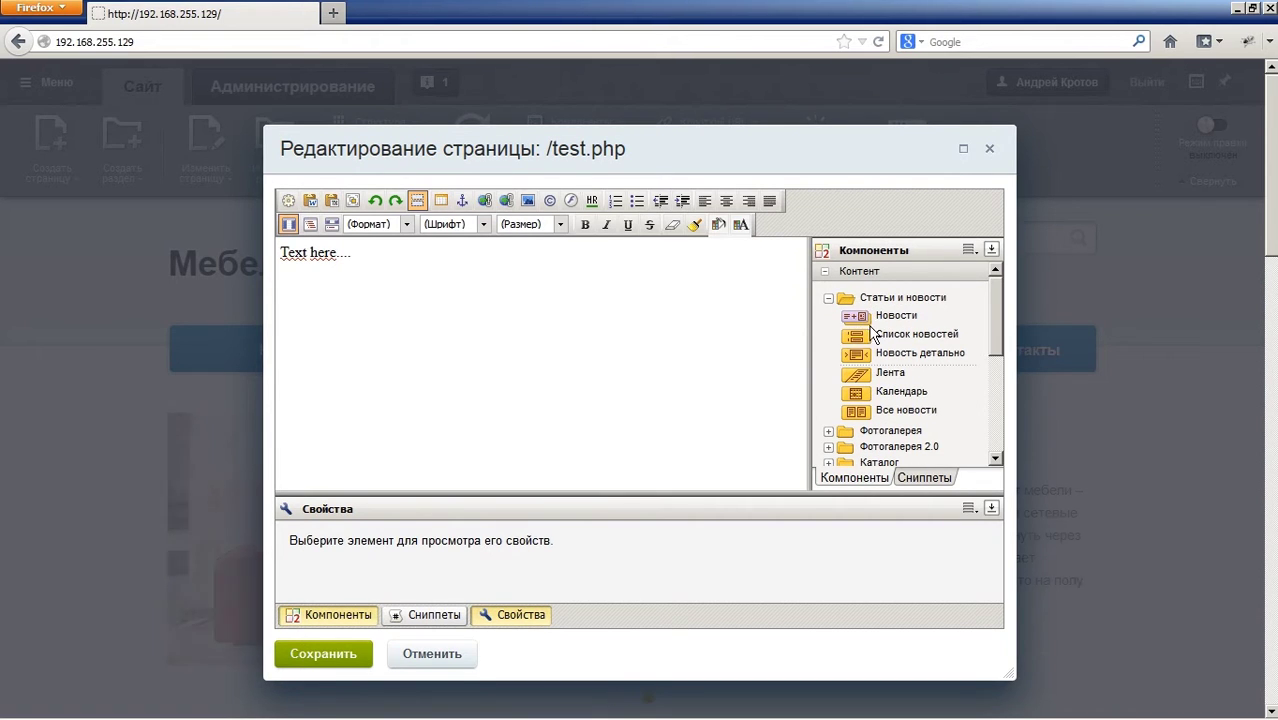
{"action": "left_click", "coordinate": [828, 299]}
{"action": "scroll", "coordinate": [848, 300], "scroll_direction": "down", "scroll_amount": 5}
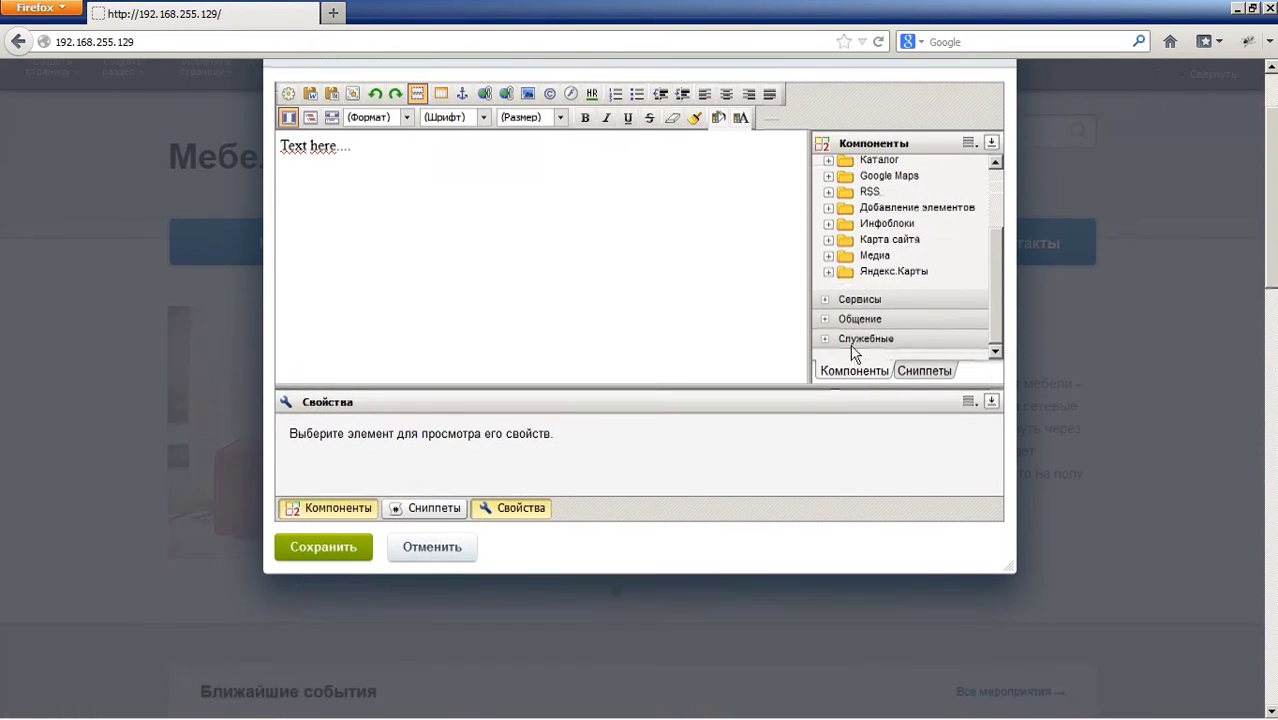
{"action": "left_click", "coordinate": [862, 338]}
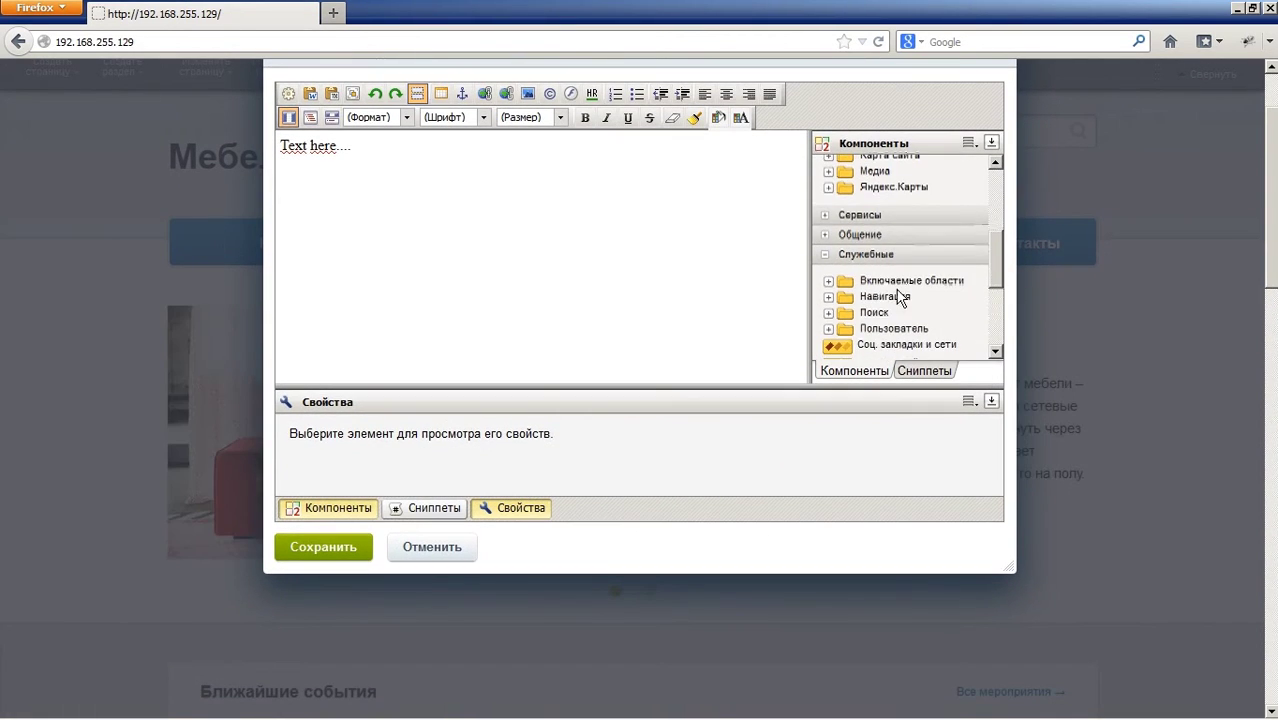
{"action": "left_click", "coordinate": [870, 298]}
{"action": "scroll", "coordinate": [868, 292], "scroll_direction": "down", "scroll_amount": 1}
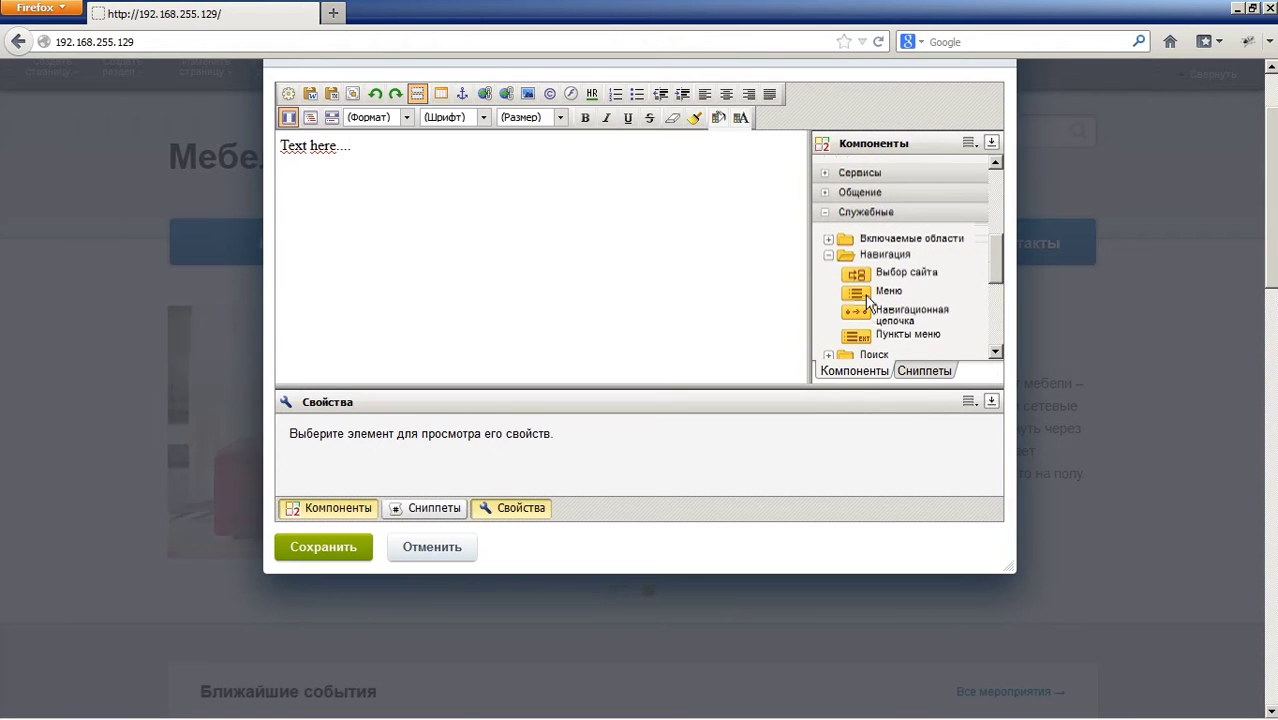
Step: Replace the placeholder text "Text here...." on the page with the Меню component
{"action": "left_click", "coordinate": [703, 260]}
{"action": "key", "text": "BackSpace"}
{"action": "key", "text": "BackSpace"}
{"action": "key", "text": "BackSpace"}
{"action": "key", "text": "BackSpace"}
{"action": "key", "text": "BackSpace"}
{"action": "key", "text": "BackSpace"}
{"action": "key", "text": "BackSpace"}
{"action": "key", "text": "BackSpace"}
{"action": "key", "text": "BackSpace"}
{"action": "key", "text": "BackSpace"}
{"action": "key", "text": "BackSpace"}
{"action": "key", "text": "BackSpace"}
{"action": "key", "text": "BackSpace"}
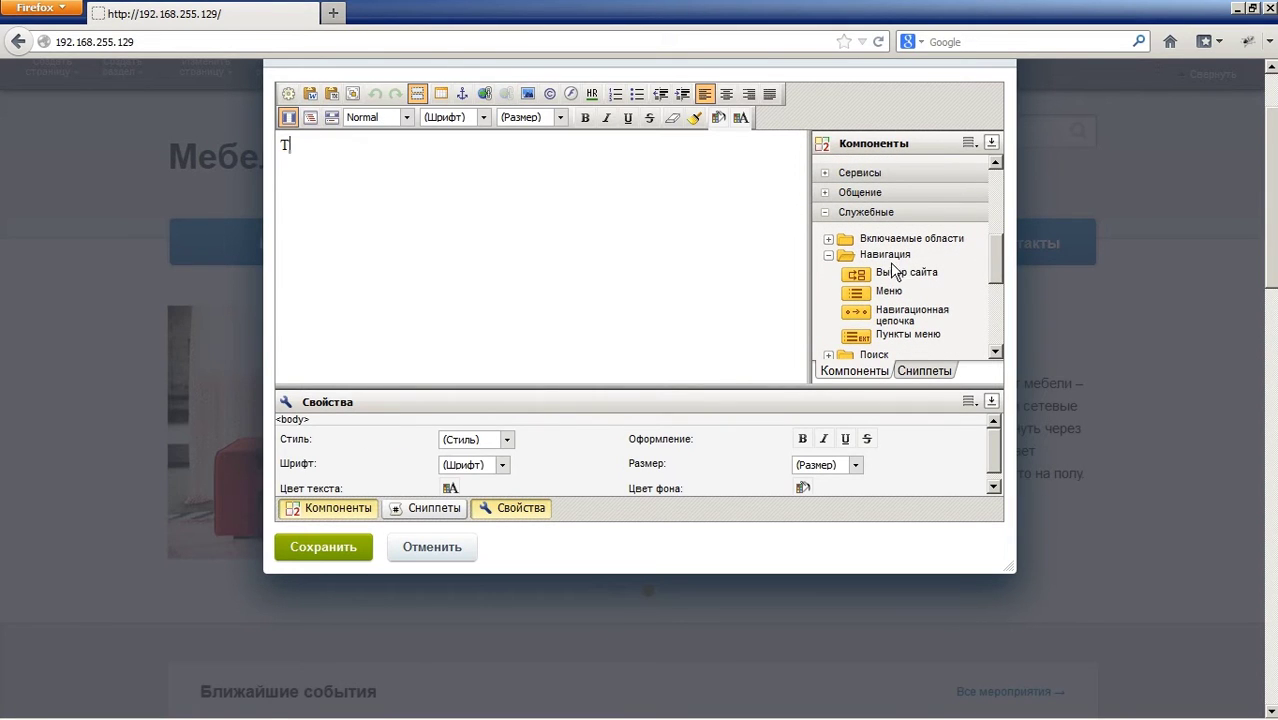
{"action": "left_click_drag", "start_coordinate": [875, 288], "coordinate": [318, 147]}
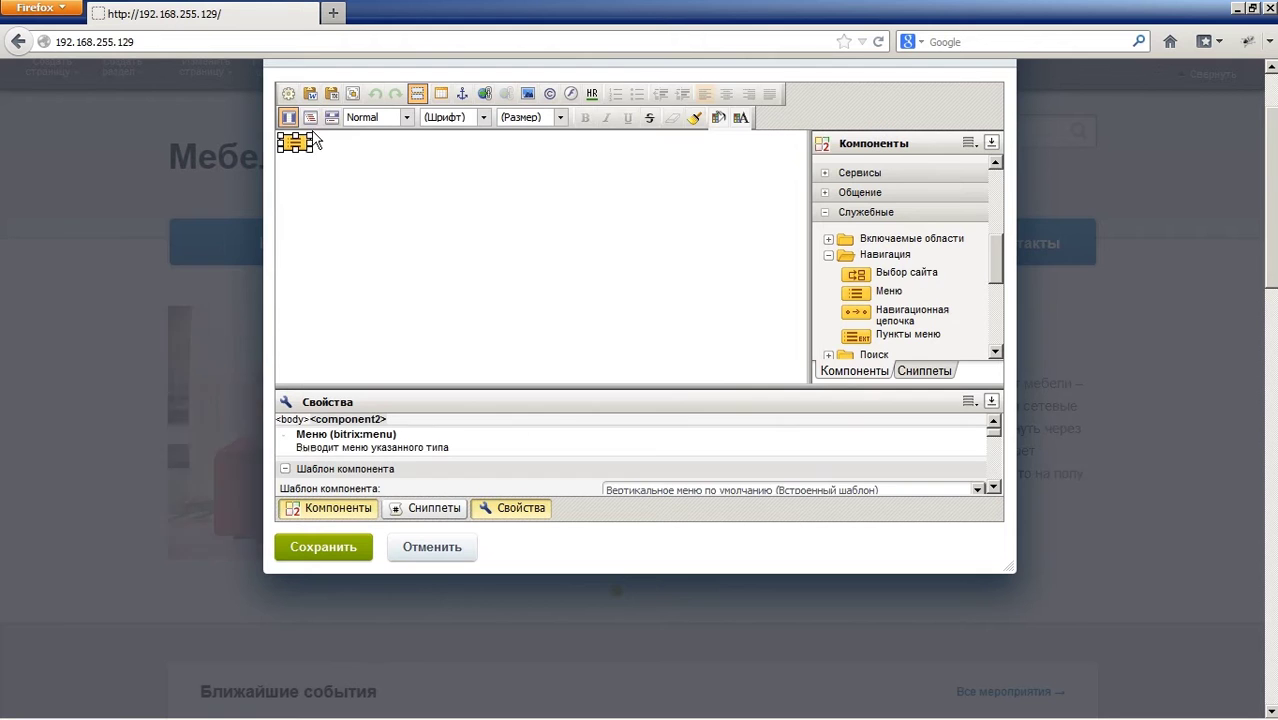
Step: Show the page's source code and examine the $APPLICATION->IncludeComponent call and its component name "bitrix:menu"
{"action": "left_click", "coordinate": [311, 118]}
{"action": "scroll", "coordinate": [555, 215], "scroll_direction": "up", "scroll_amount": 2}
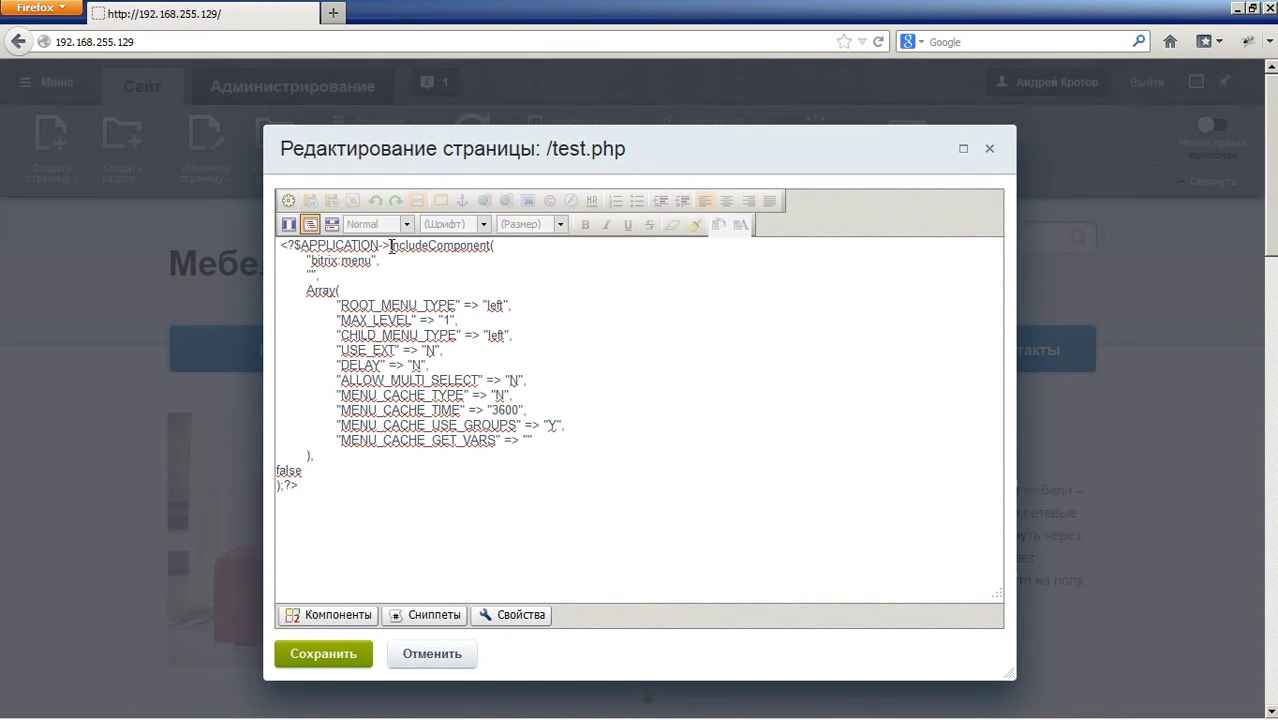
{"action": "left_click_drag", "start_coordinate": [379, 246], "coordinate": [297, 246]}
{"action": "left_click", "coordinate": [379, 252]}
{"action": "left_click_drag", "start_coordinate": [306, 259], "coordinate": [379, 262]}
{"action": "left_click", "coordinate": [372, 262]}
{"action": "double_click", "coordinate": [318, 261]}
{"action": "double_click", "coordinate": [356, 261]}
{"action": "left_click", "coordinate": [322, 261]}
{"action": "double_click", "coordinate": [321, 261]}
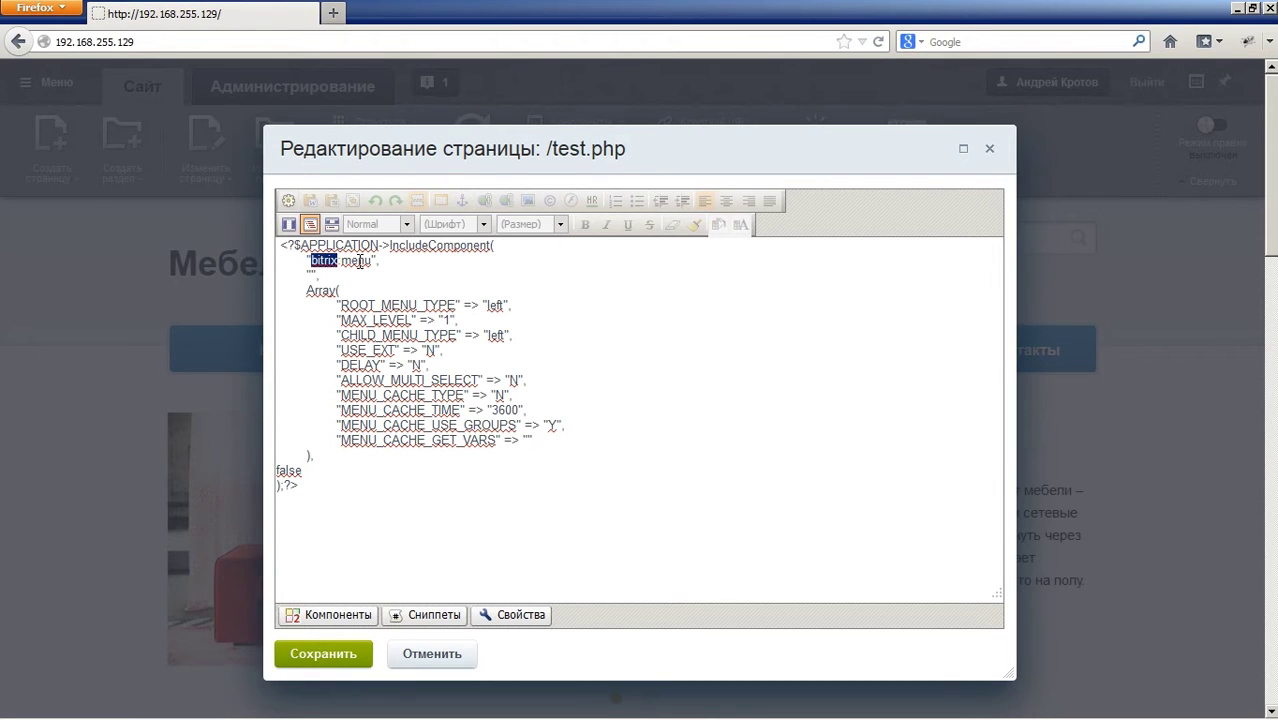
{"action": "double_click", "coordinate": [356, 262]}
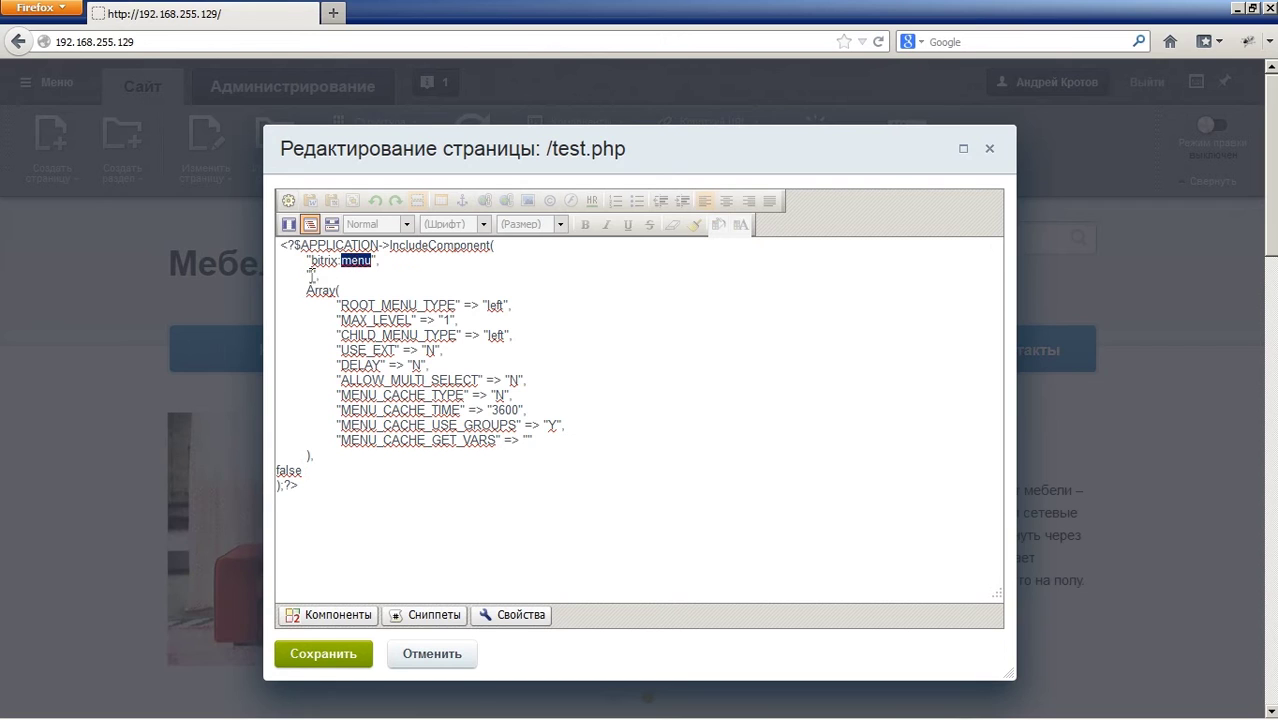
Step: Examine the call's remaining arguments: the empty template name, the parameter array starting with ROOT_MENU_TYPE, and the final false
{"action": "double_click", "coordinate": [311, 275]}
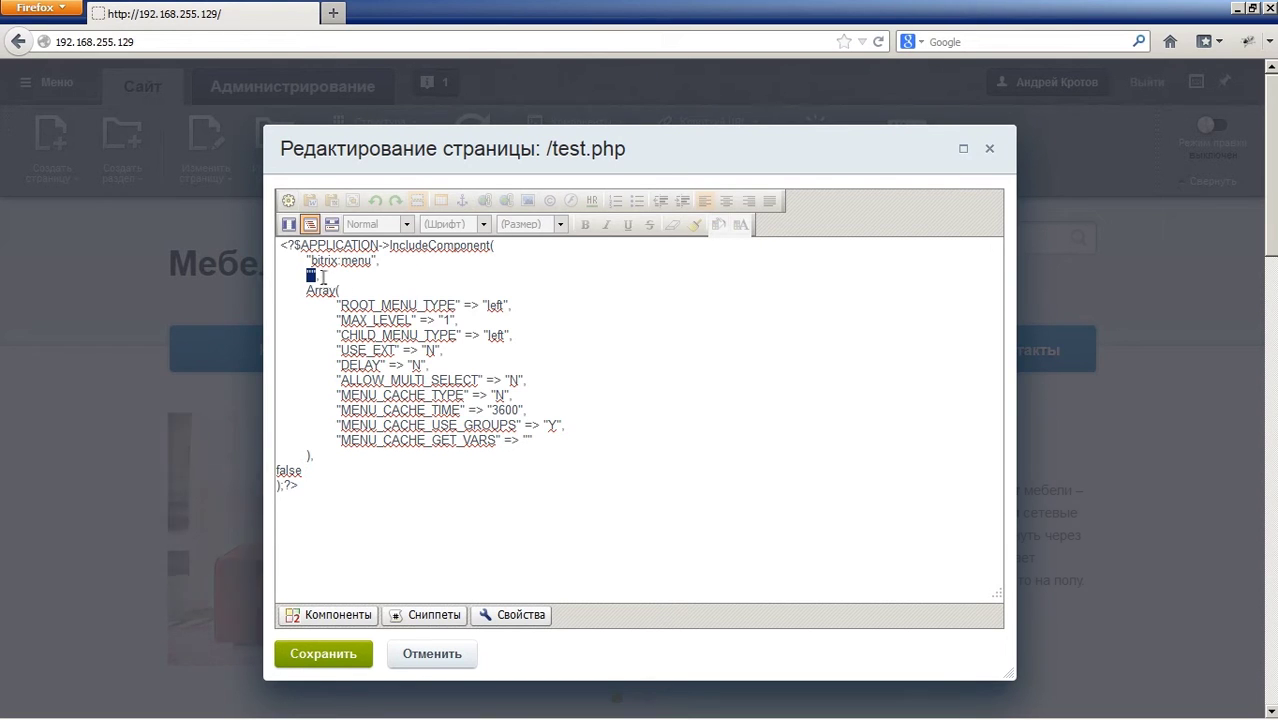
{"action": "left_click", "coordinate": [314, 277]}
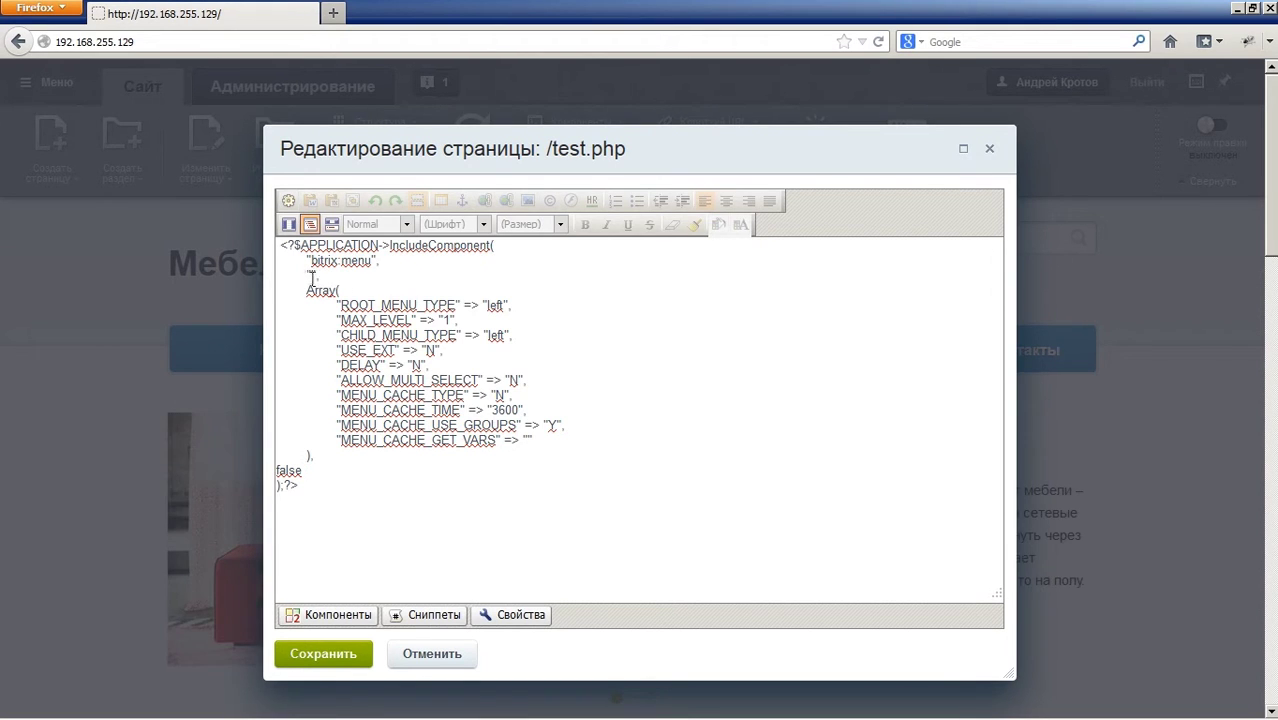
{"action": "double_click", "coordinate": [312, 275]}
{"action": "left_click", "coordinate": [342, 287]}
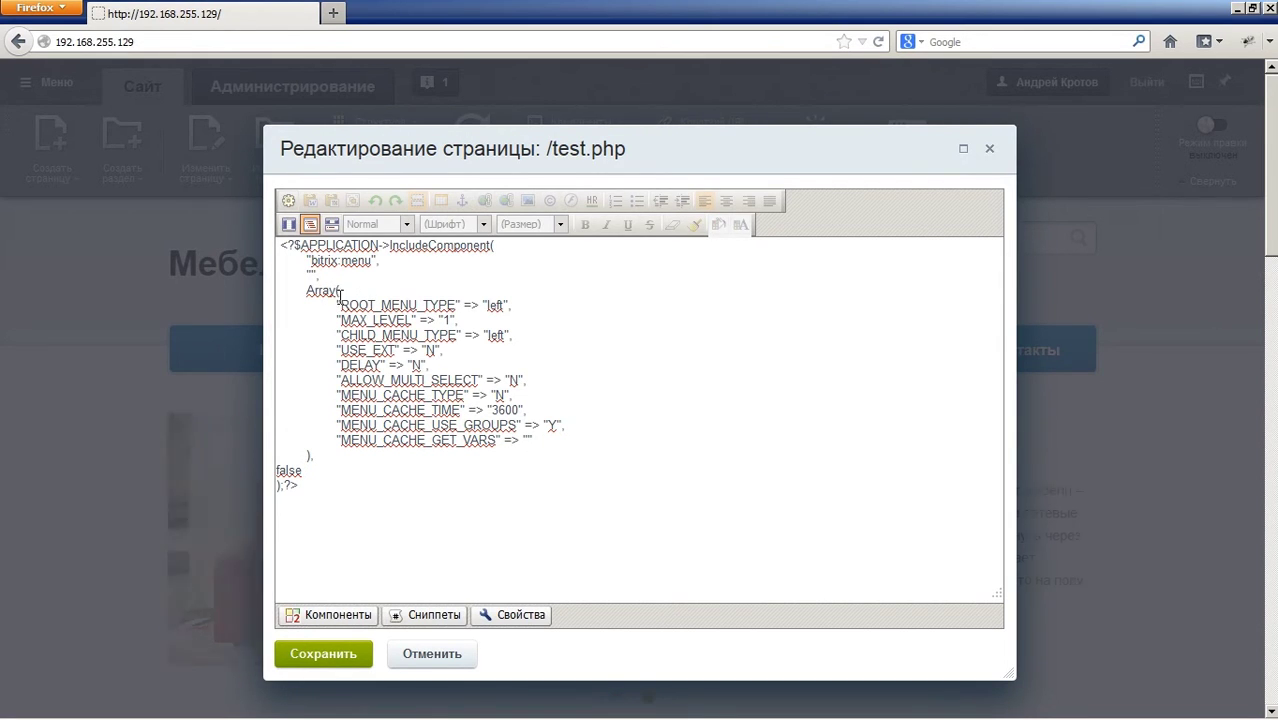
{"action": "left_click_drag", "start_coordinate": [337, 302], "coordinate": [368, 309]}
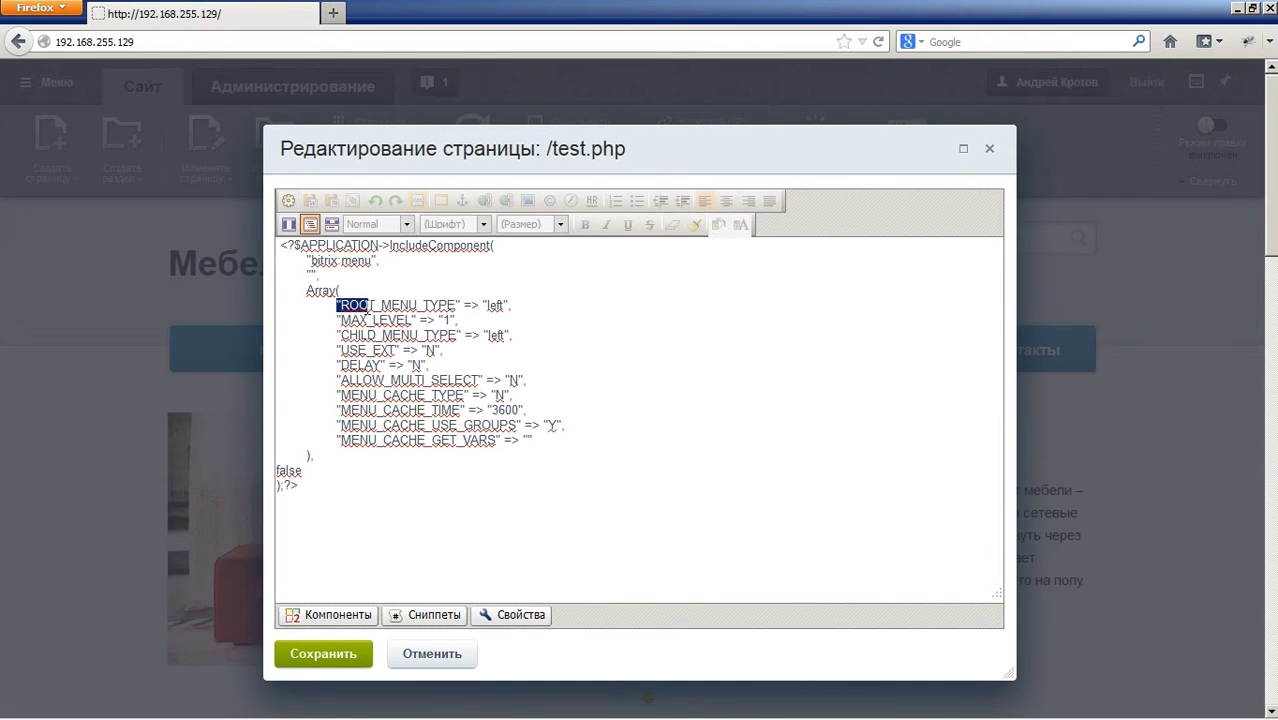
{"action": "left_click", "coordinate": [414, 390]}
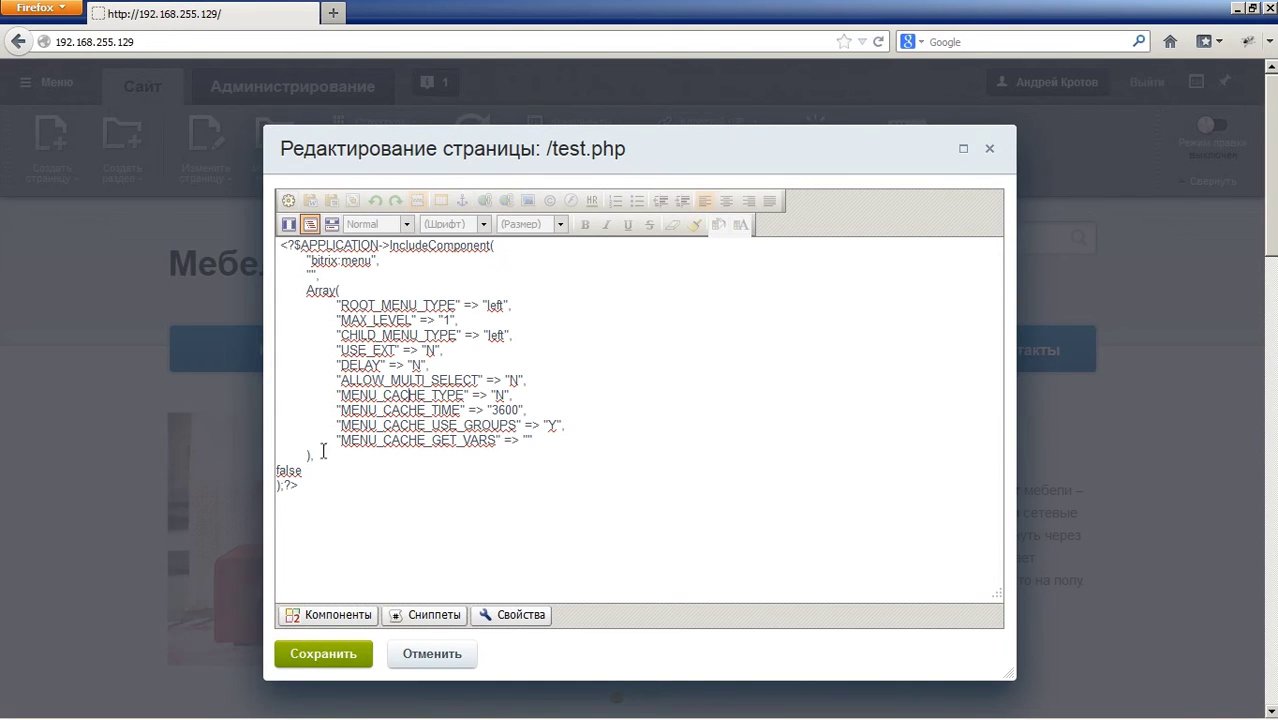
{"action": "double_click", "coordinate": [300, 469]}
{"action": "left_click", "coordinate": [333, 469]}
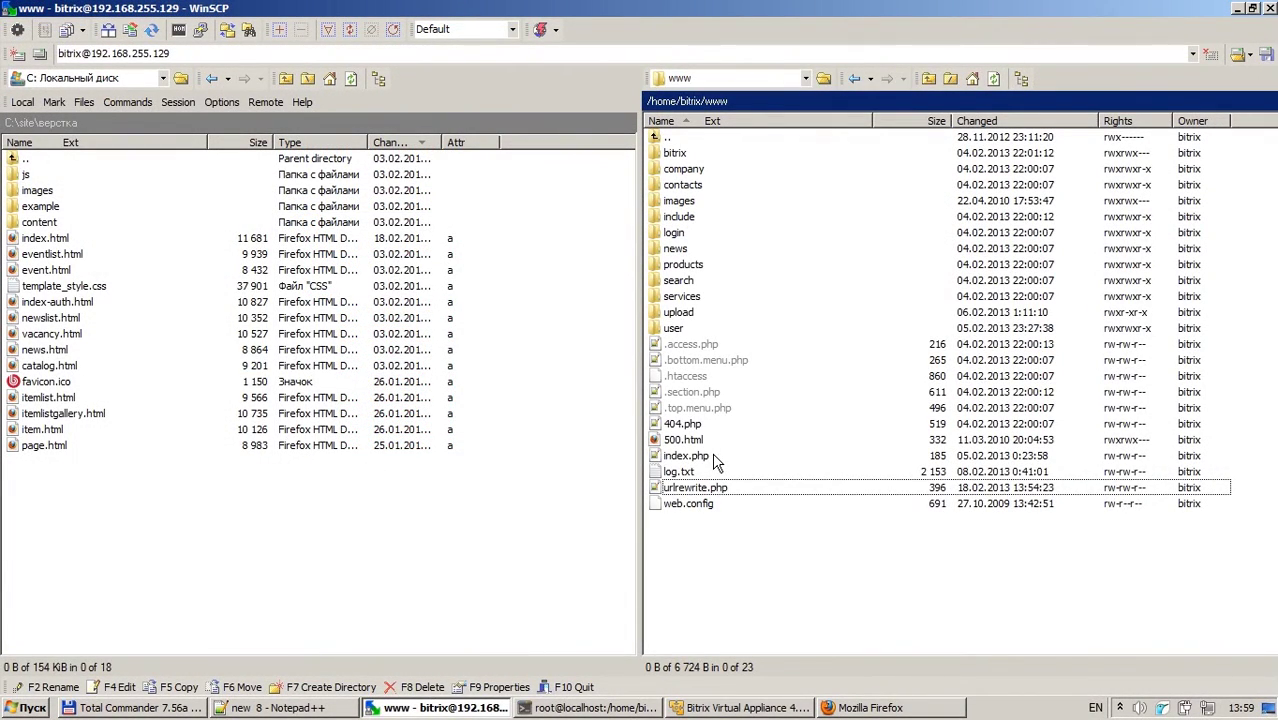
Step: In WinSCP, go to the server folder /home/bitrix/www/bitrix/components/bitrix
{"action": "double_click", "coordinate": [672, 155]}
{"action": "double_click", "coordinate": [692, 186]}
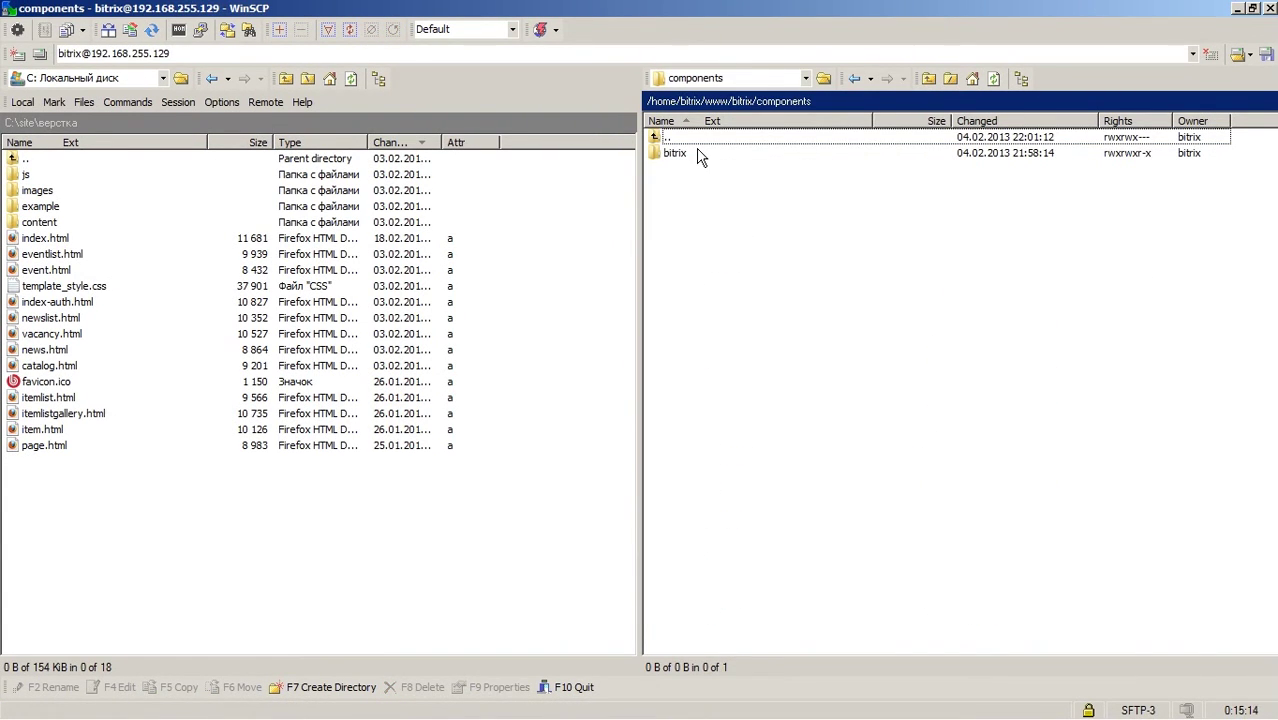
{"action": "left_click", "coordinate": [700, 157]}
{"action": "left_click", "coordinate": [699, 184]}
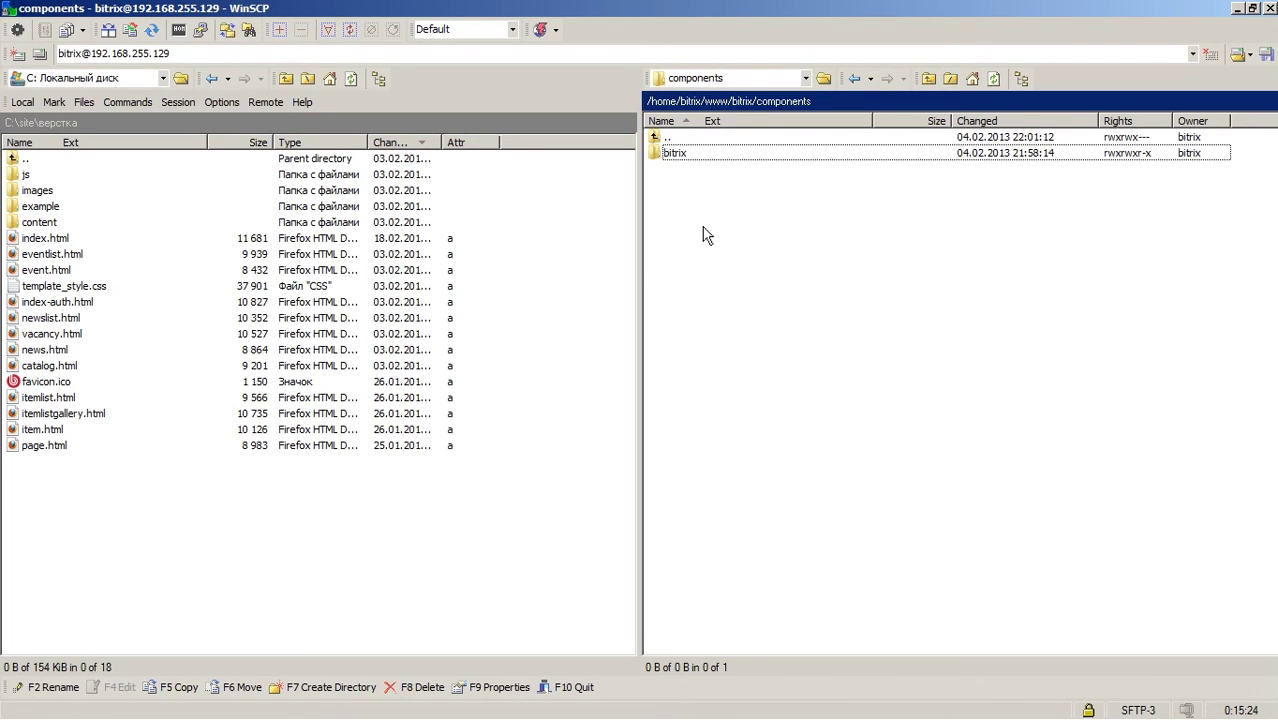
{"action": "double_click", "coordinate": [704, 154]}
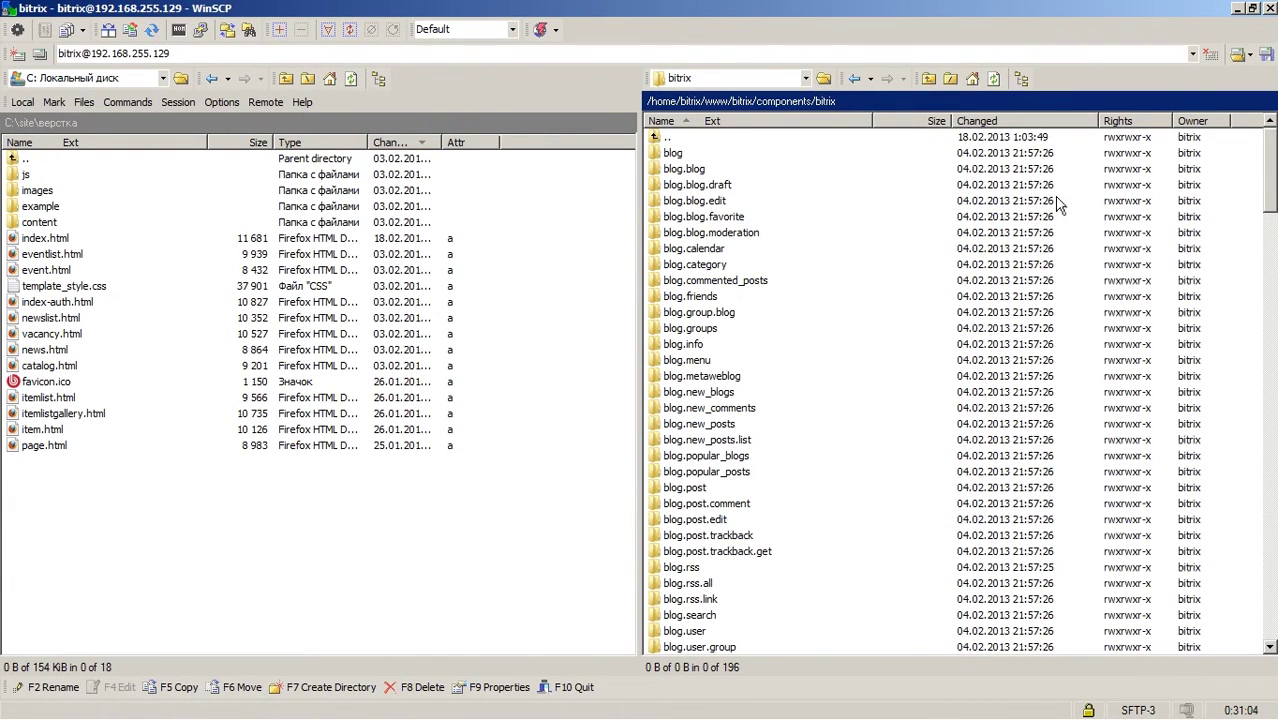
Step: Find the menu component's folder and open its .description.php file in the editor
{"action": "scroll", "coordinate": [1015, 202], "scroll_direction": "down", "scroll_amount": 5}
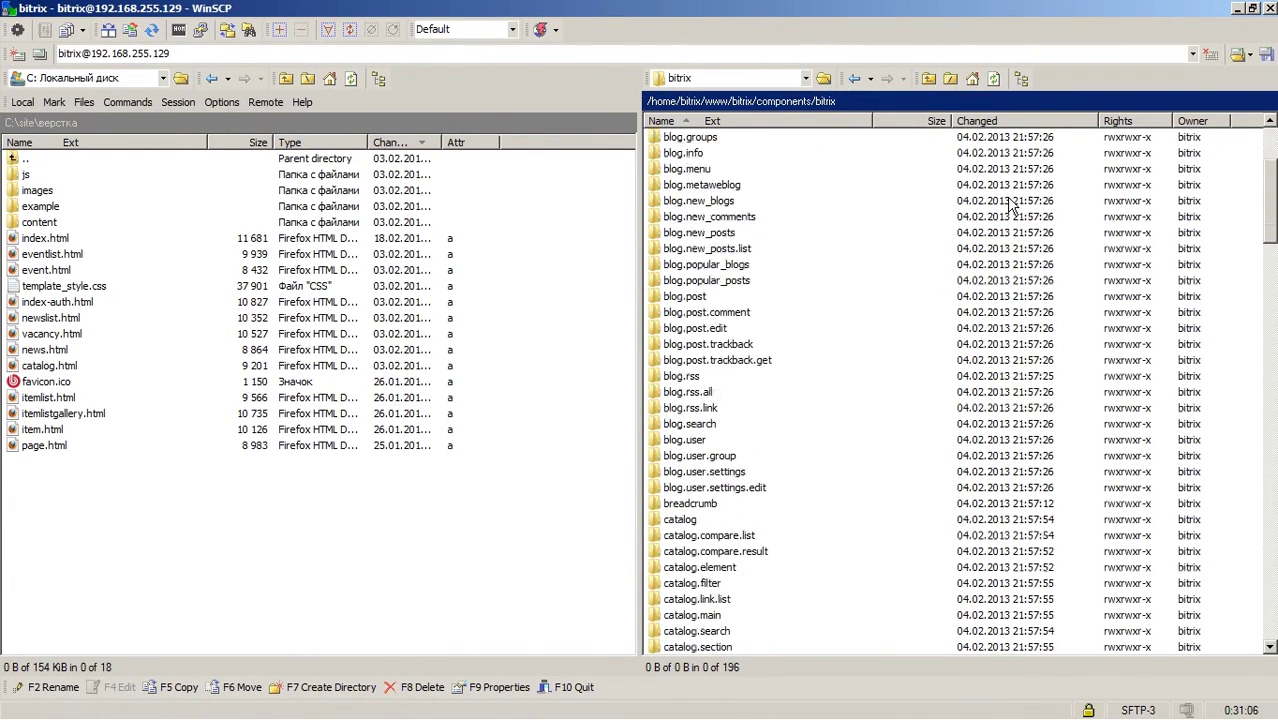
{"action": "scroll", "coordinate": [1012, 204], "scroll_direction": "down", "scroll_amount": 20}
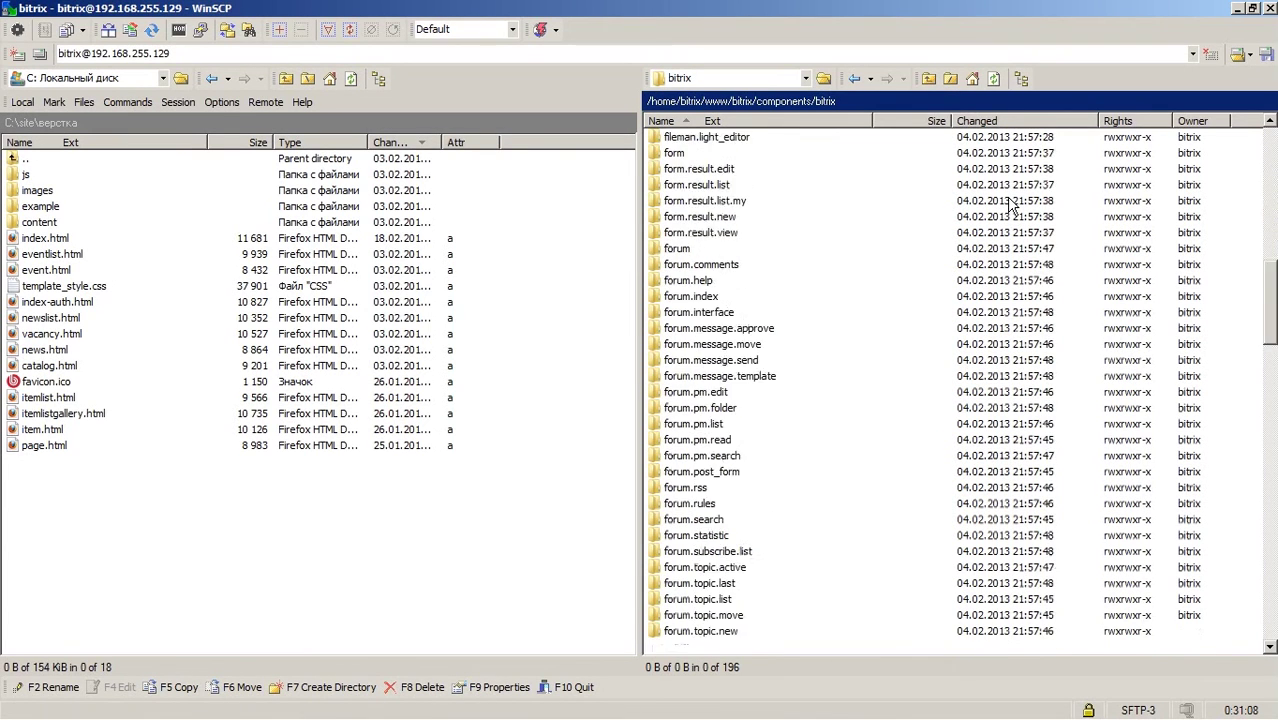
{"action": "scroll", "coordinate": [921, 260], "scroll_direction": "down", "scroll_amount": 1}
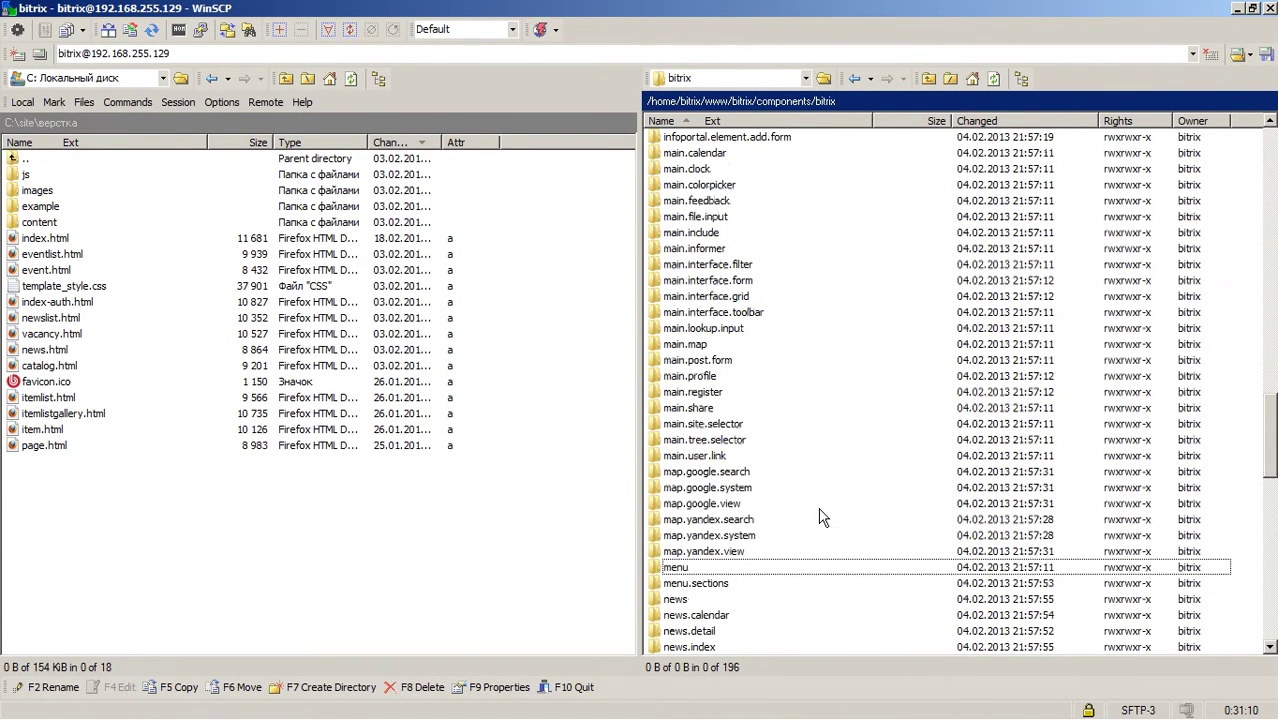
{"action": "double_click", "coordinate": [729, 574]}
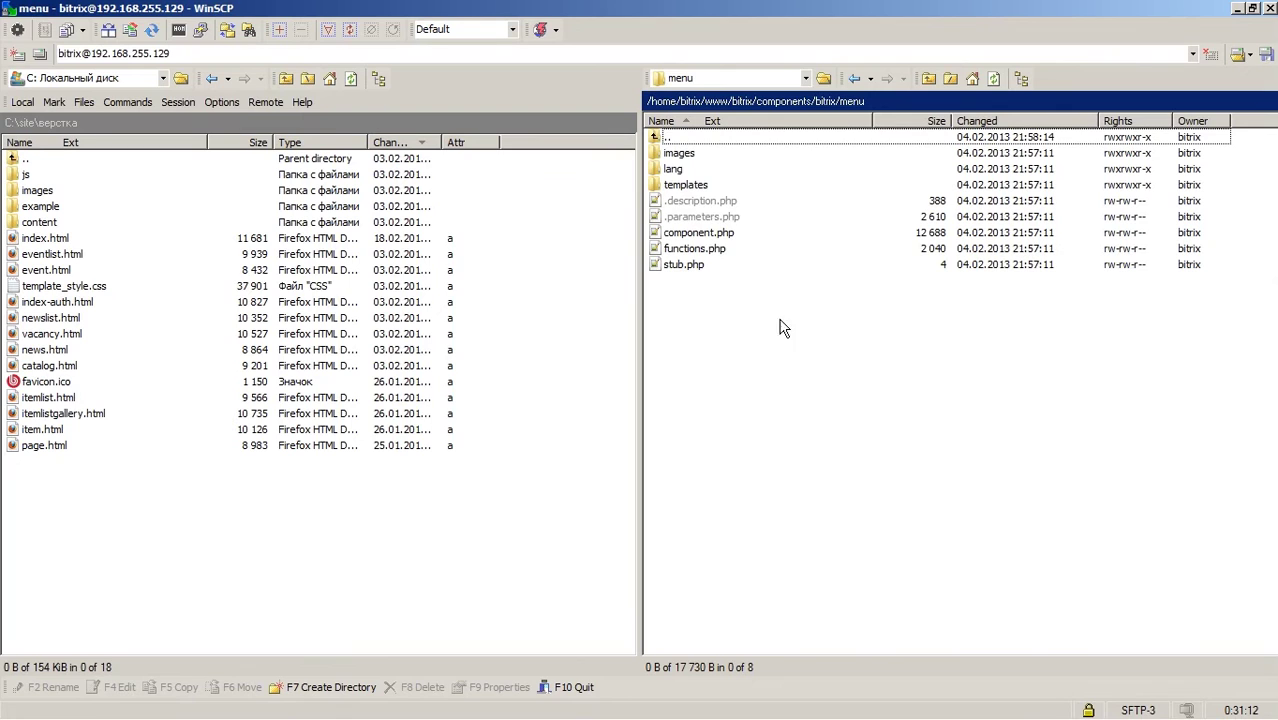
{"action": "left_click", "coordinate": [759, 205]}
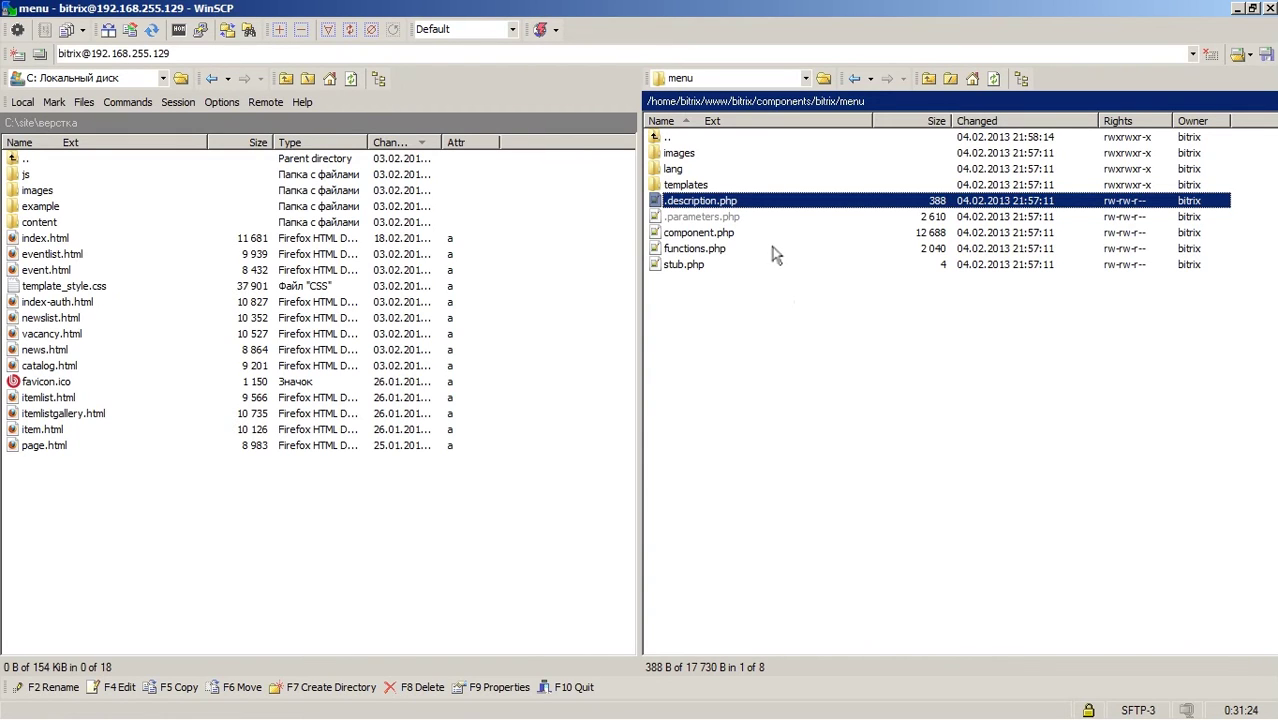
{"action": "key", "text": "F4"}
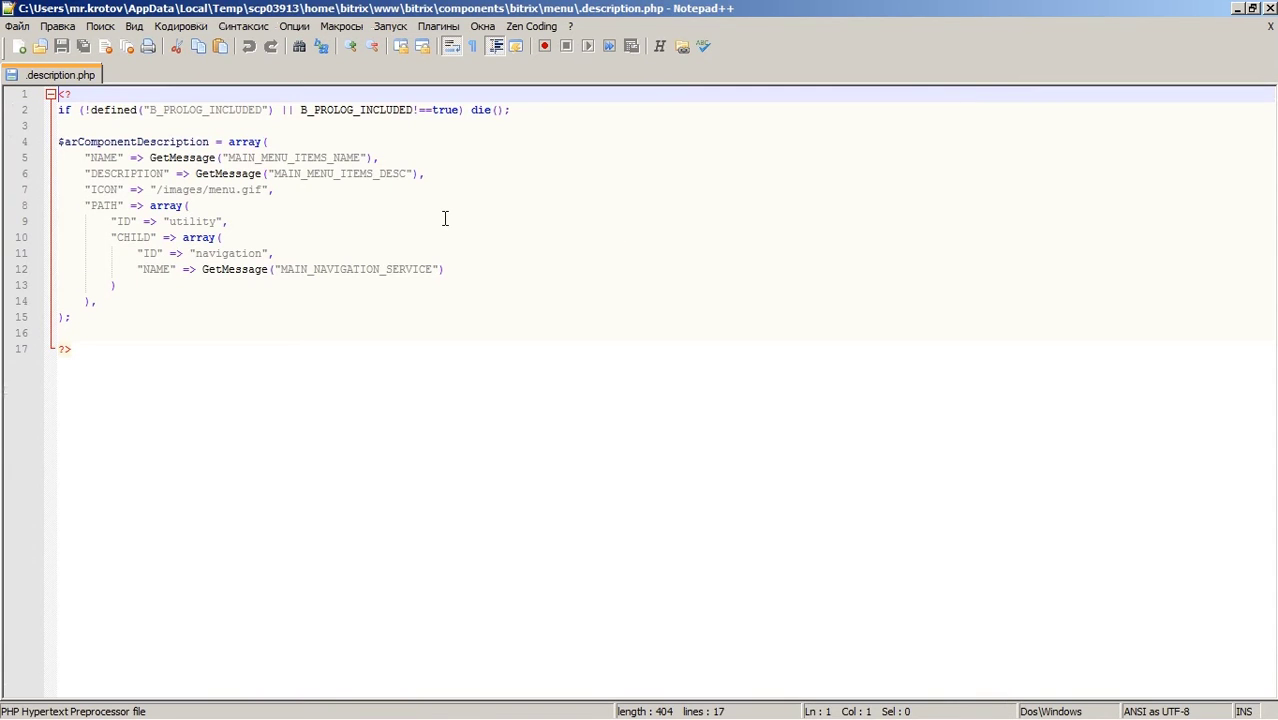
Step: Examine the $arComponentDescription array, including its NAME, DESCRIPTION and nested PATH entries
{"action": "double_click", "coordinate": [140, 143]}
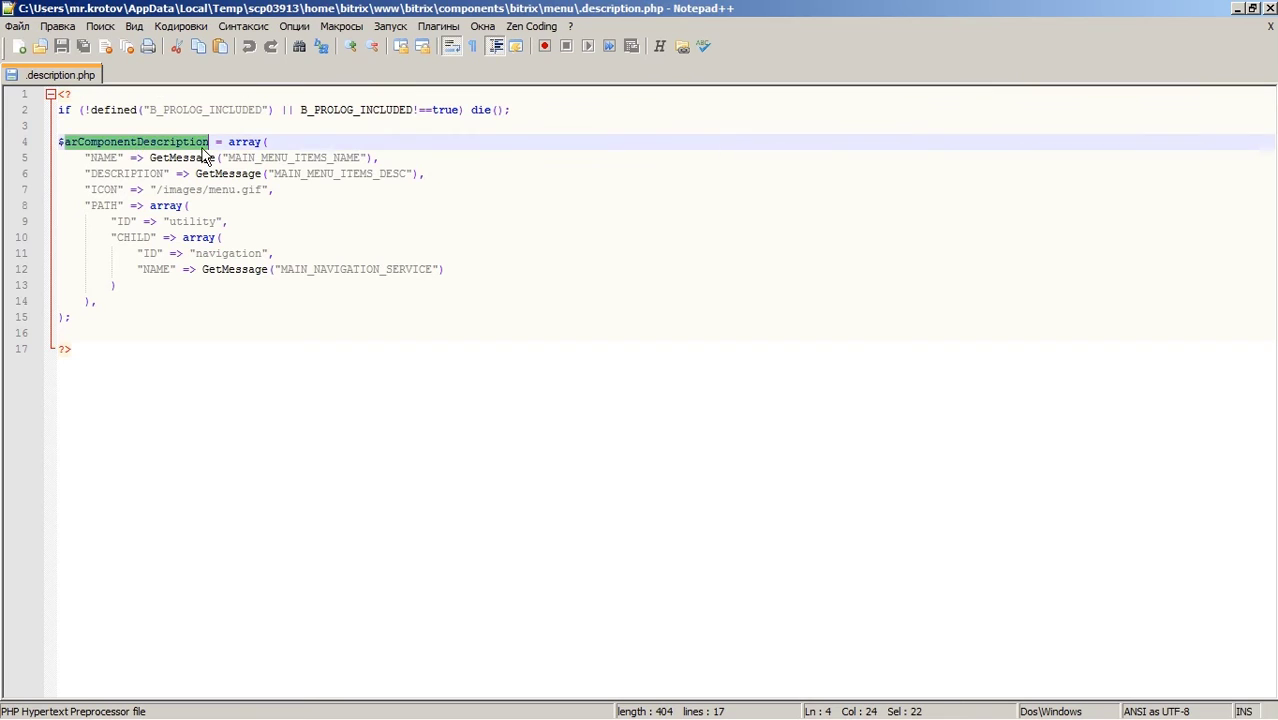
{"action": "left_click", "coordinate": [292, 145]}
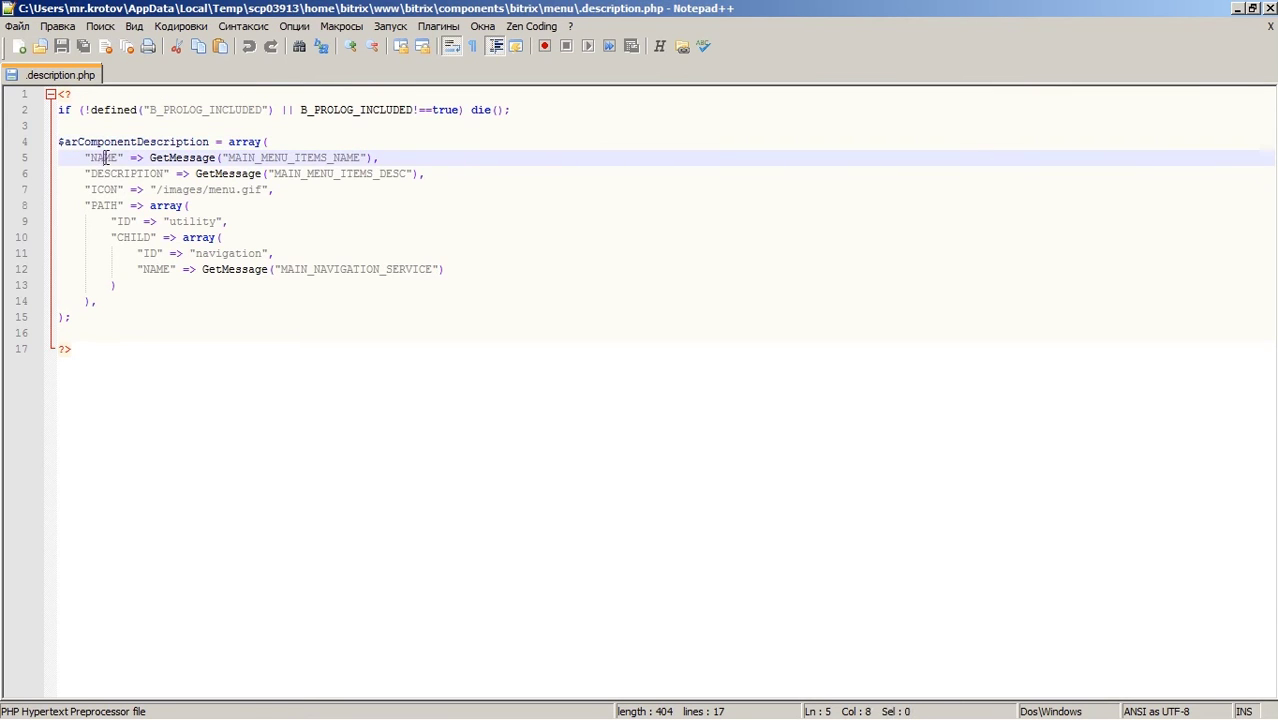
{"action": "double_click", "coordinate": [105, 158]}
{"action": "double_click", "coordinate": [128, 173]}
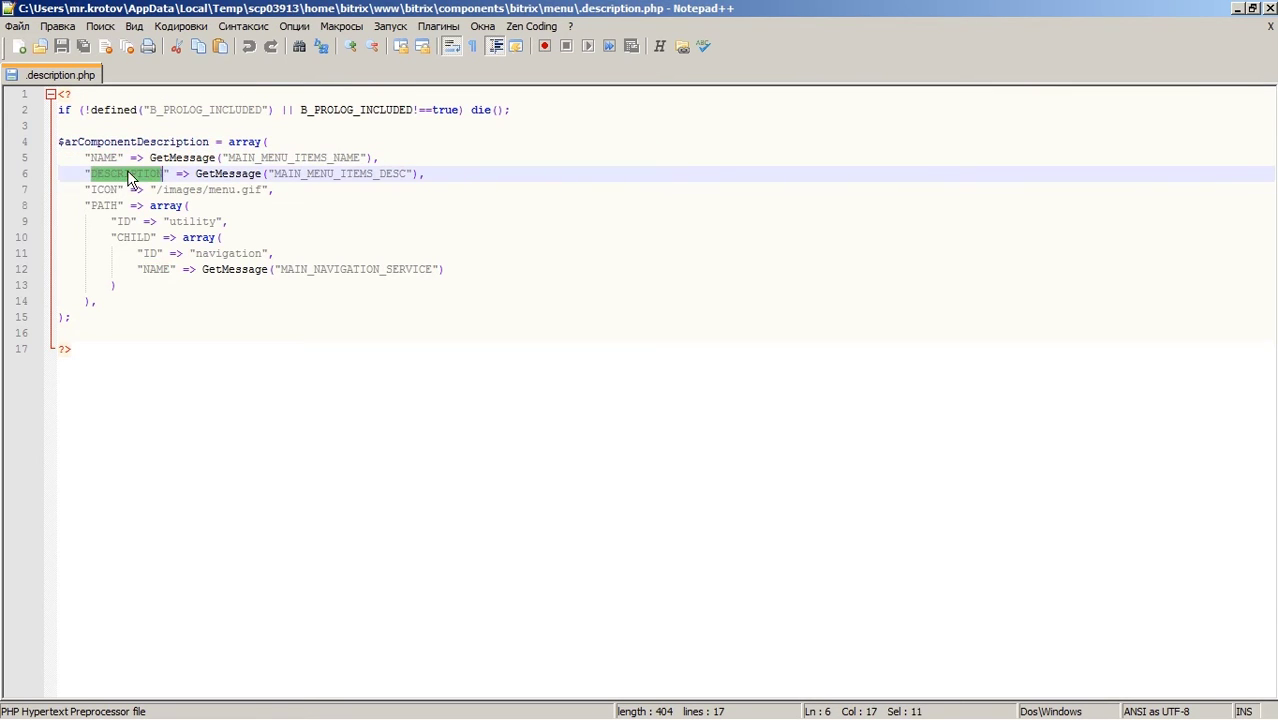
{"action": "left_click", "coordinate": [84, 205]}
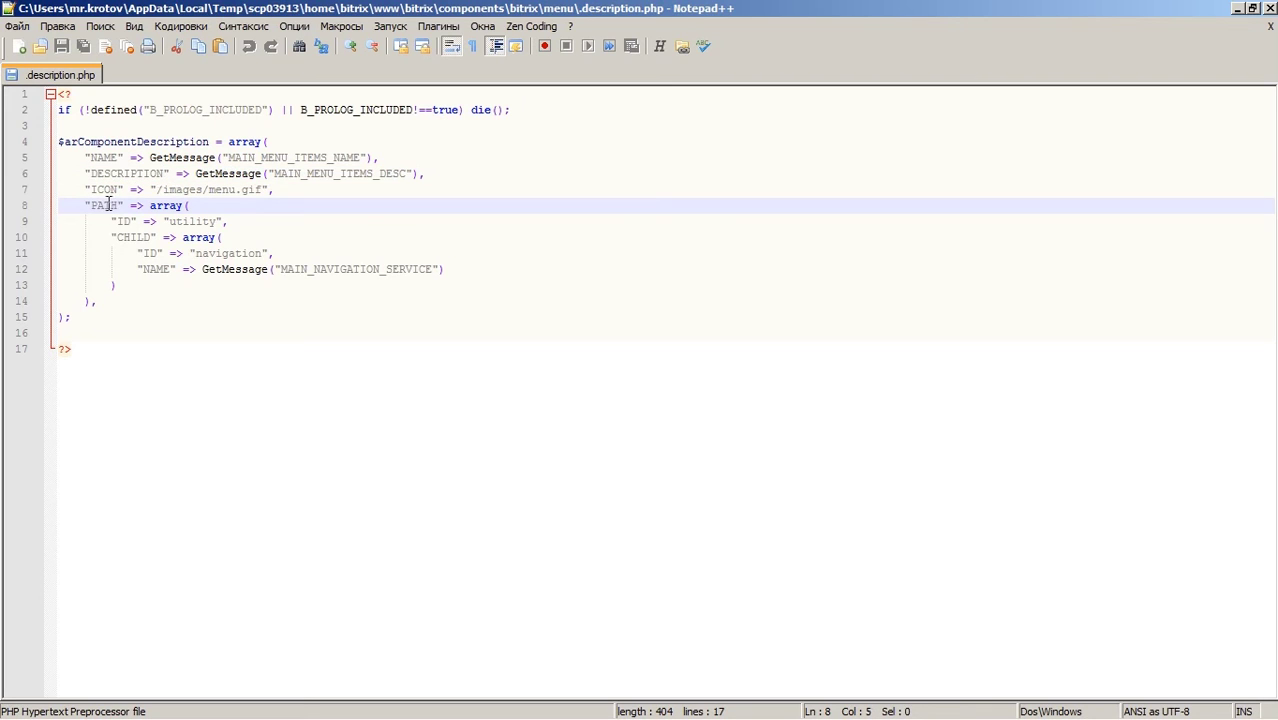
{"action": "double_click", "coordinate": [108, 205]}
{"action": "key", "text": "Left"}
{"action": "left_click_drag", "start_coordinate": [191, 206], "coordinate": [226, 302]}
{"action": "left_click", "coordinate": [230, 257]}
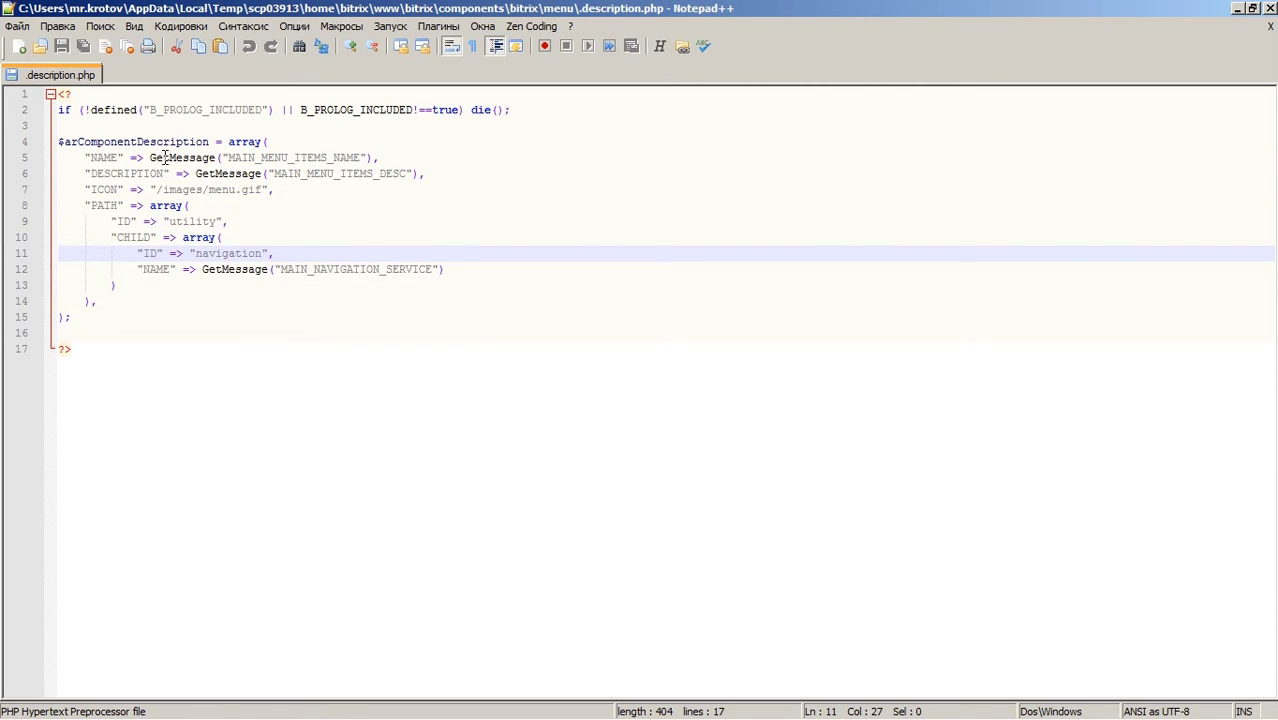
Step: Highlight the GetMessage calls in the description file and select the component's lang folder in WinSCP
{"action": "double_click", "coordinate": [165, 160]}
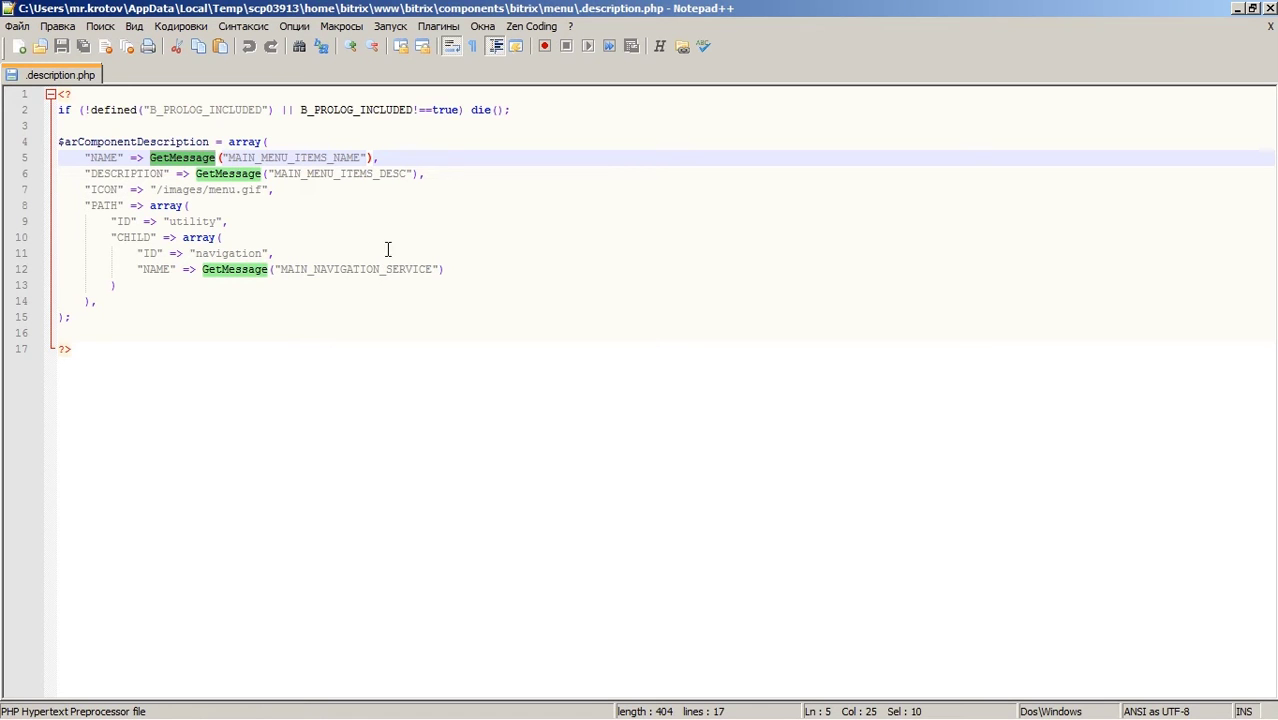
{"action": "left_click", "coordinate": [470, 710]}
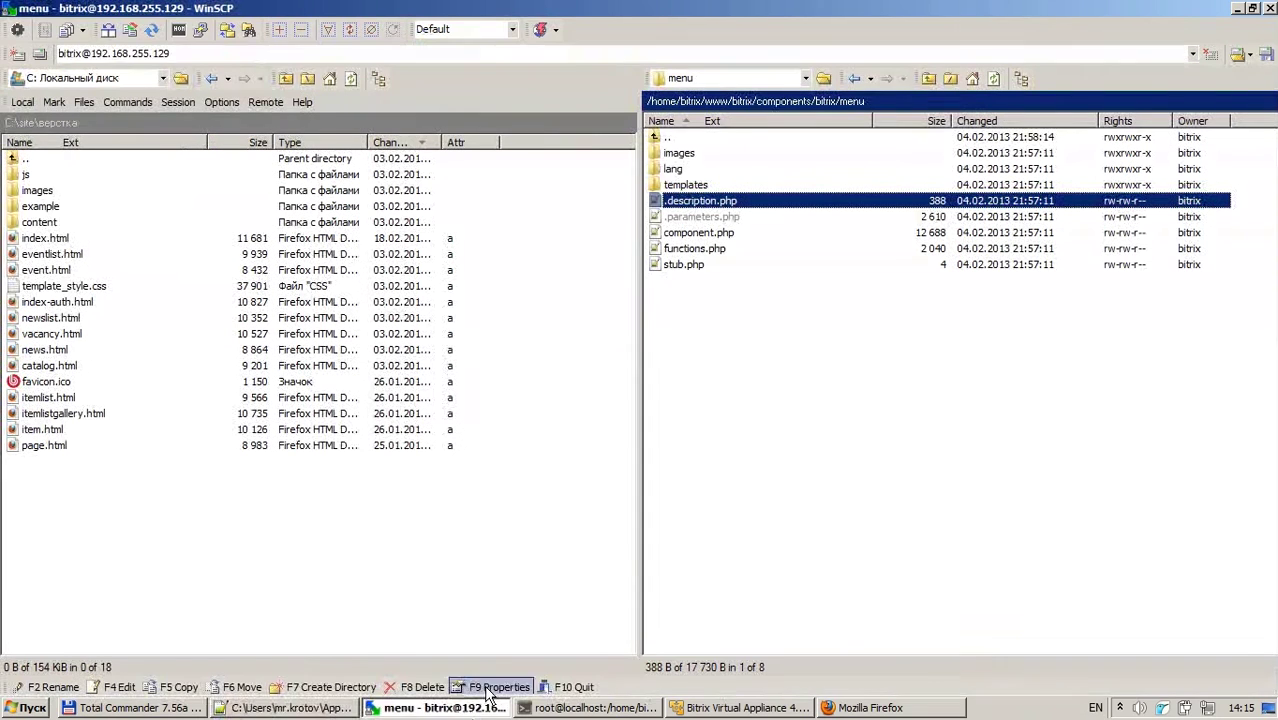
{"action": "left_click", "coordinate": [735, 169]}
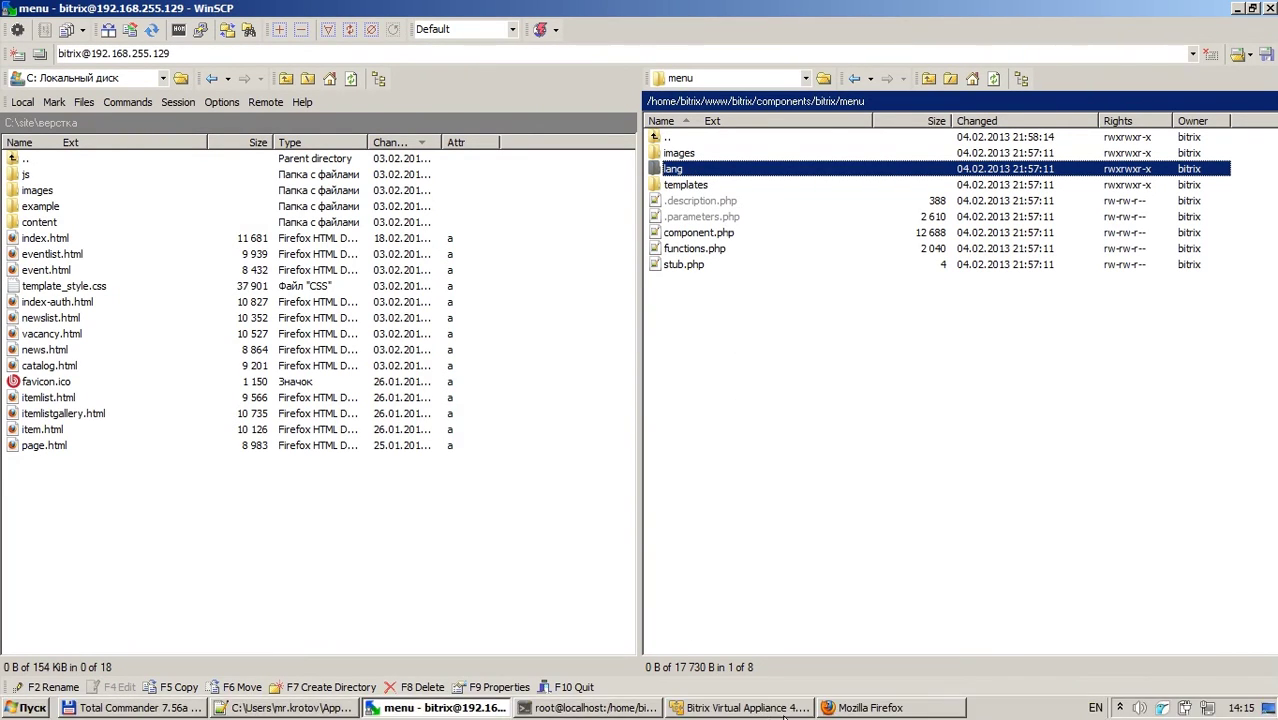
Step: Switch to Firefox and reopen the parameters of the Меню component placed on the page
{"action": "left_click", "coordinate": [890, 709]}
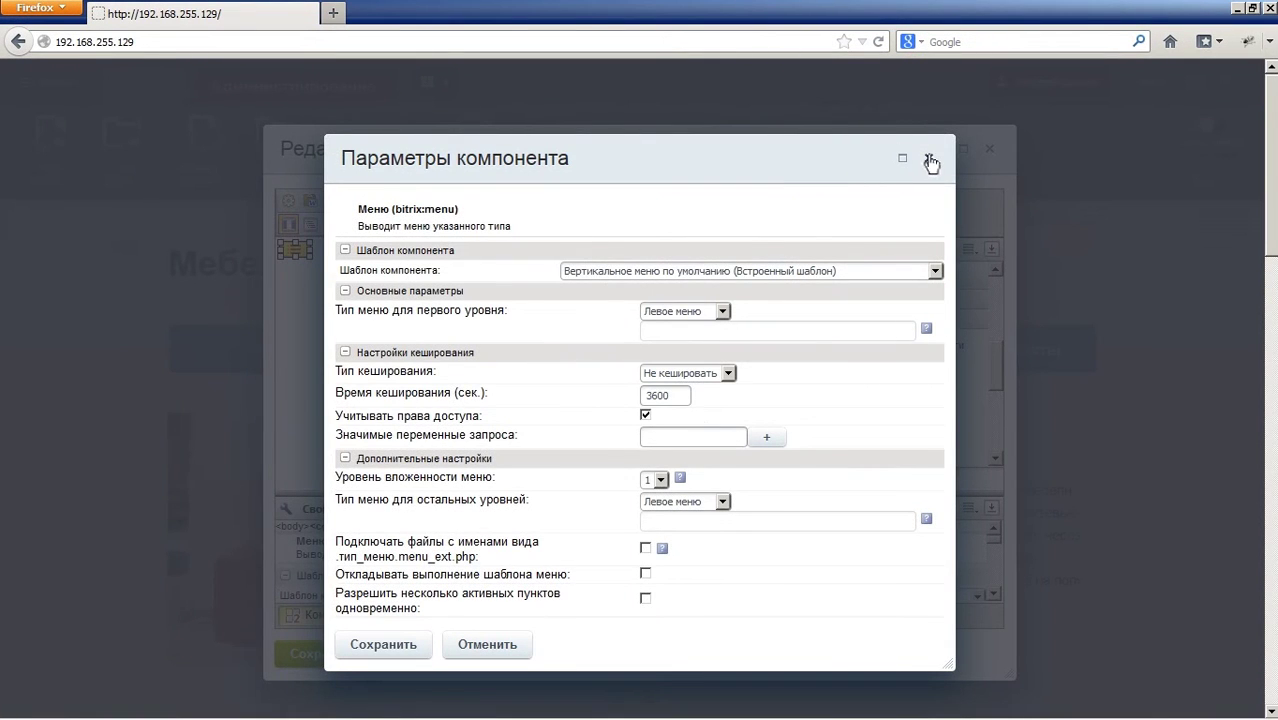
{"action": "left_click", "coordinate": [928, 157]}
{"action": "left_click", "coordinate": [311, 255]}
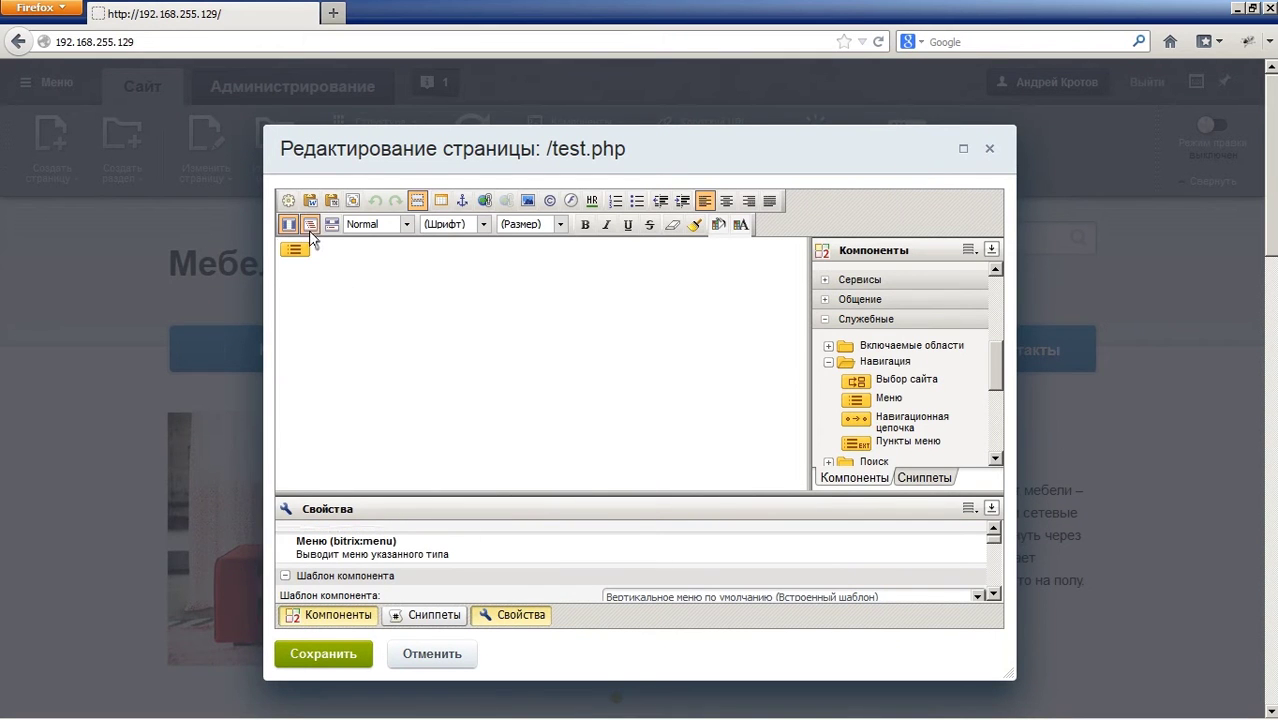
{"action": "double_click", "coordinate": [296, 250]}
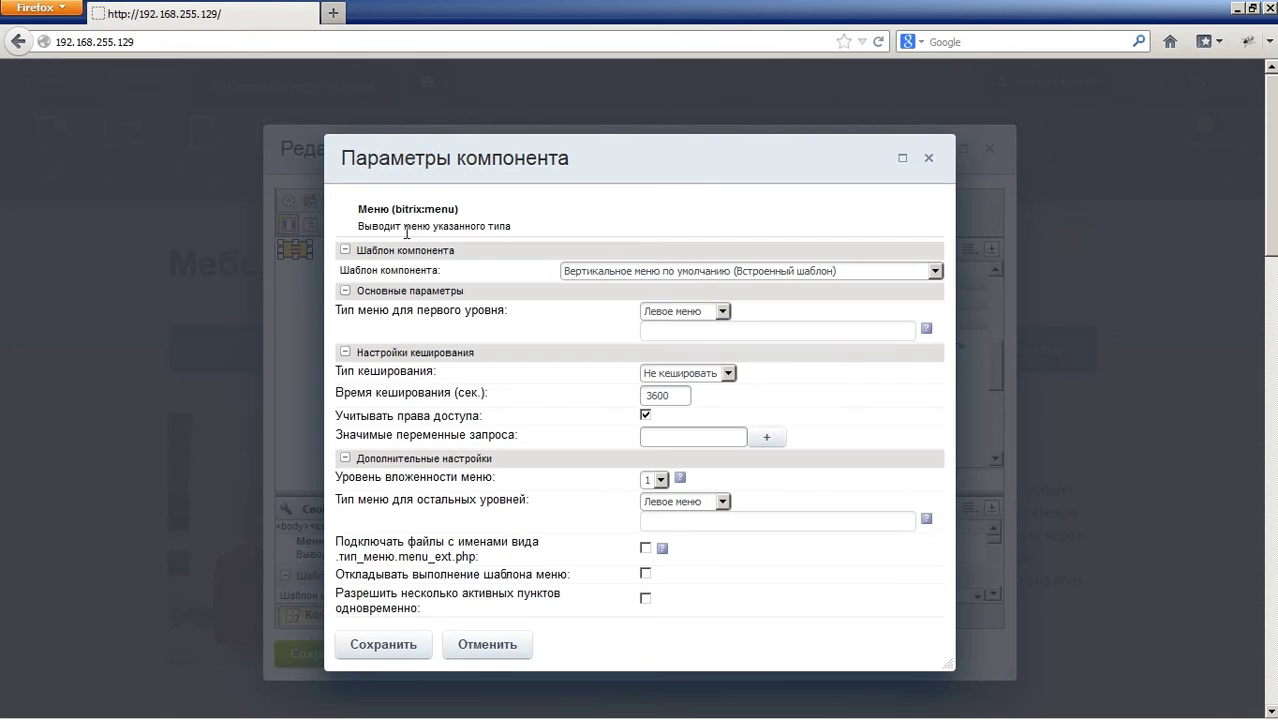
Step: Highlight the menu component's name and description in its parameters dialog and view the list of component templates
{"action": "double_click", "coordinate": [364, 207]}
{"action": "left_click_drag", "start_coordinate": [361, 226], "coordinate": [528, 240]}
{"action": "left_click", "coordinate": [528, 240]}
{"action": "left_click_drag", "start_coordinate": [358, 225], "coordinate": [528, 228]}
{"action": "left_click", "coordinate": [530, 232]}
{"action": "left_click", "coordinate": [934, 271]}
{"action": "left_click", "coordinate": [900, 244]}
Step: Switch to WinSCP and open the menu component's .parameters.php file in the editor
{"action": "mouse_move", "coordinate": [680, 716]}
{"action": "left_click", "coordinate": [478, 712]}
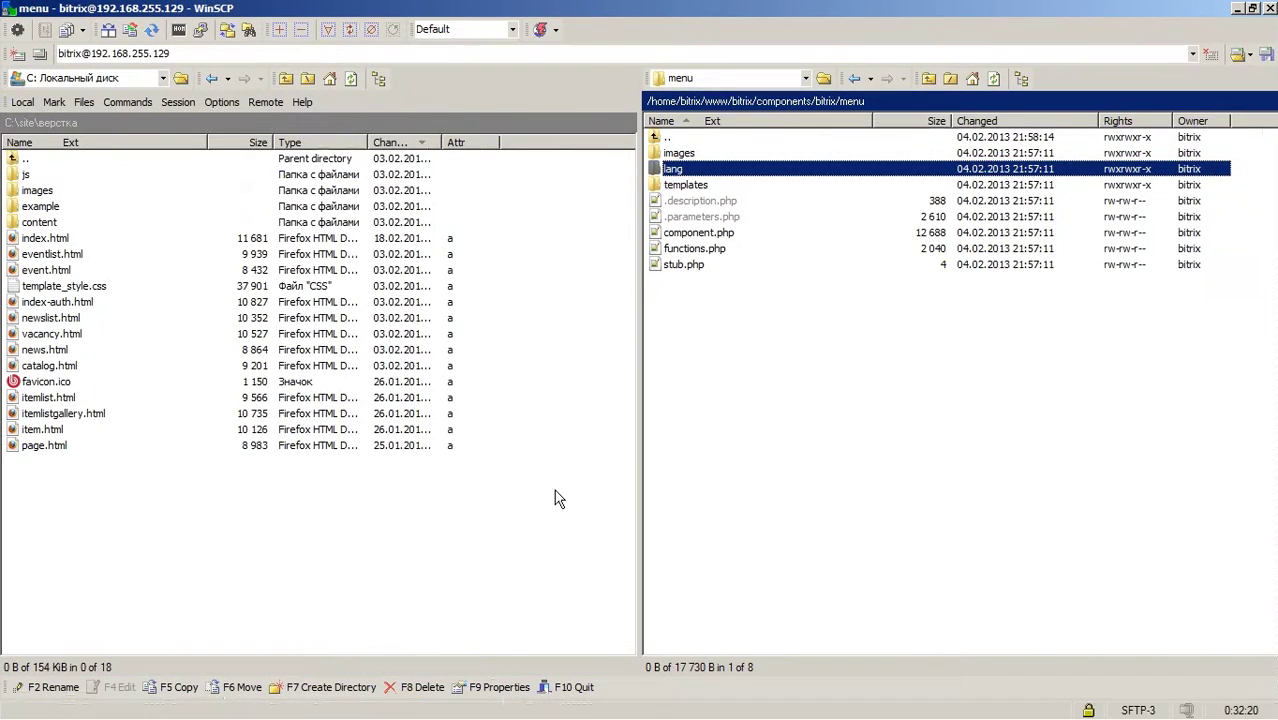
{"action": "left_click", "coordinate": [730, 218]}
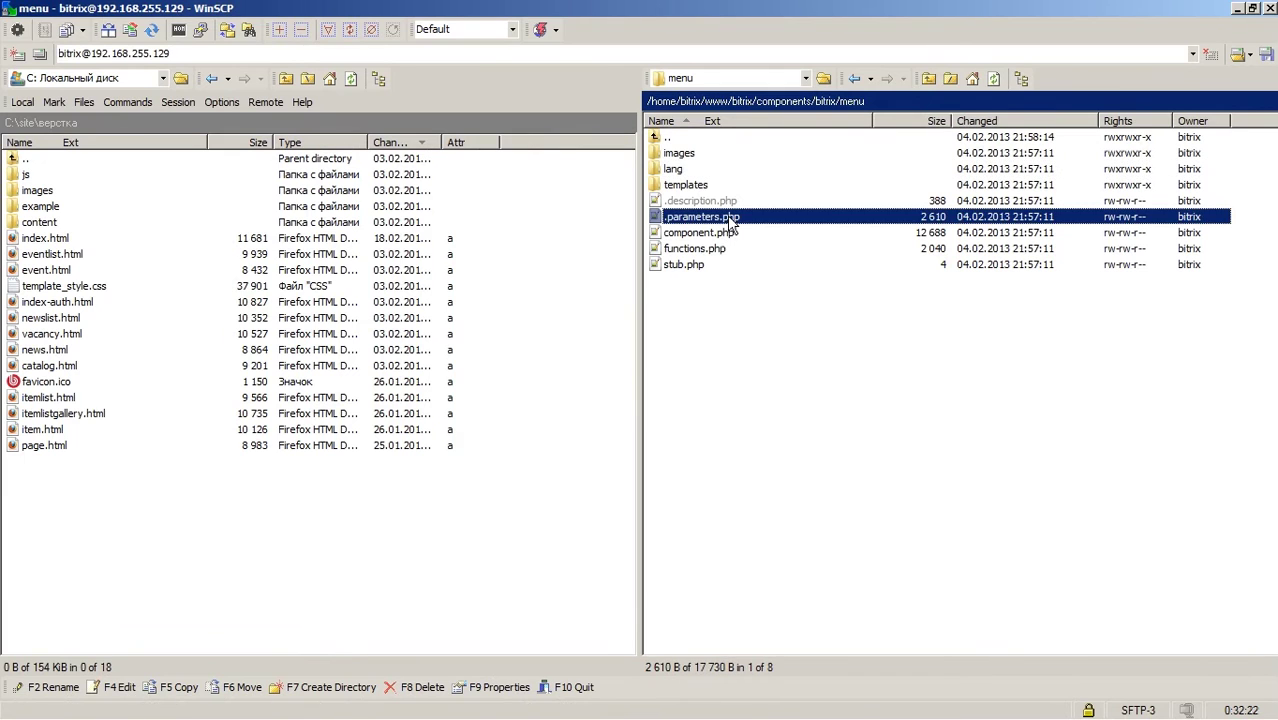
{"action": "double_click", "coordinate": [730, 218]}
Step: Look through the PARAMETERS array of $arComponentParameters, from ROOT_MENU_TYPE through the other menu parameters
{"action": "left_click", "coordinate": [260, 295]}
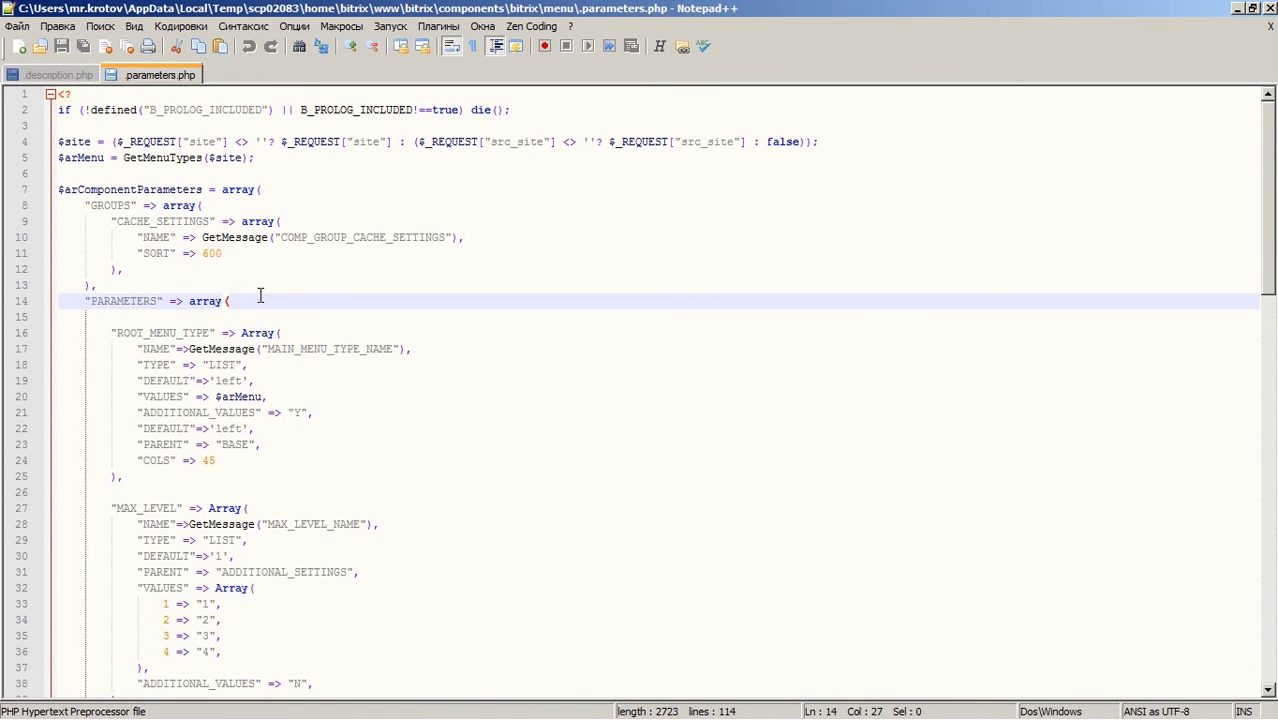
{"action": "scroll", "coordinate": [260, 295], "scroll_direction": "down", "scroll_amount": 3}
{"action": "scroll", "coordinate": [260, 295], "scroll_direction": "up", "scroll_amount": 1}
{"action": "scroll", "coordinate": [143, 260], "scroll_direction": "down", "scroll_amount": 11}
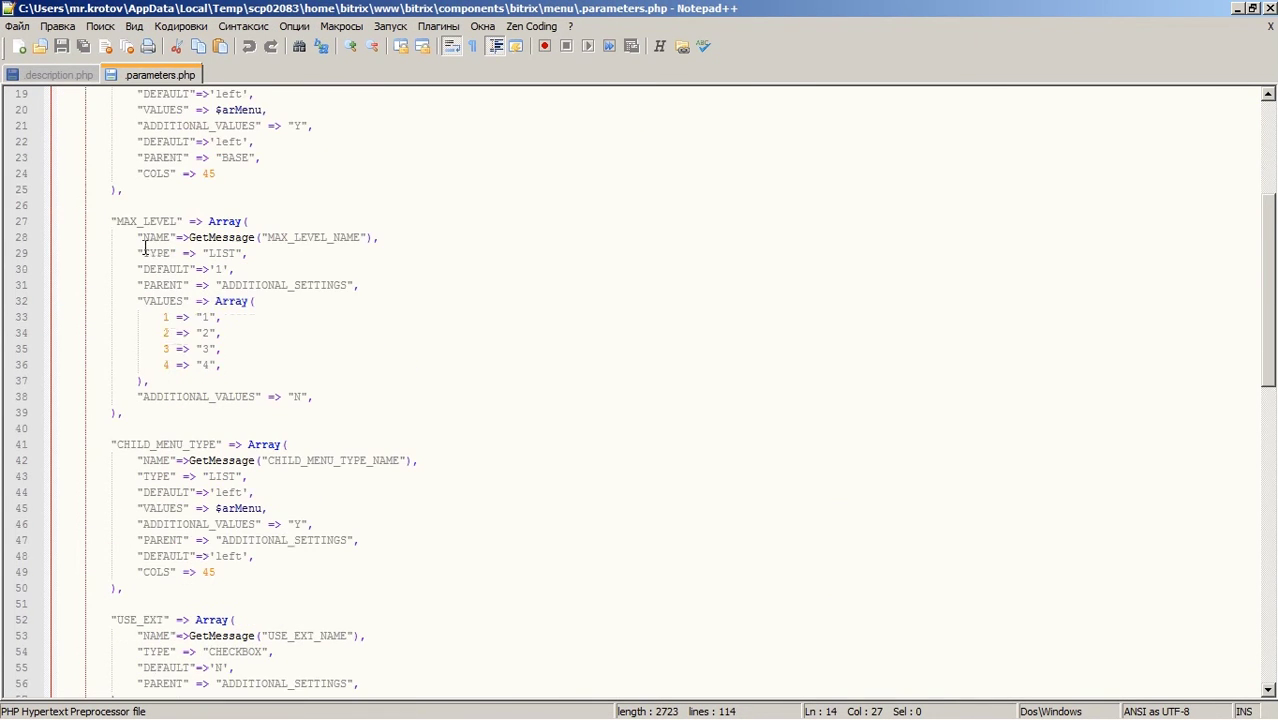
{"action": "scroll", "coordinate": [145, 252], "scroll_direction": "up", "scroll_amount": 6}
{"action": "scroll", "coordinate": [144, 252], "scroll_direction": "up", "scroll_amount": 3}
{"action": "scroll", "coordinate": [335, 318], "scroll_direction": "up", "scroll_amount": 2}
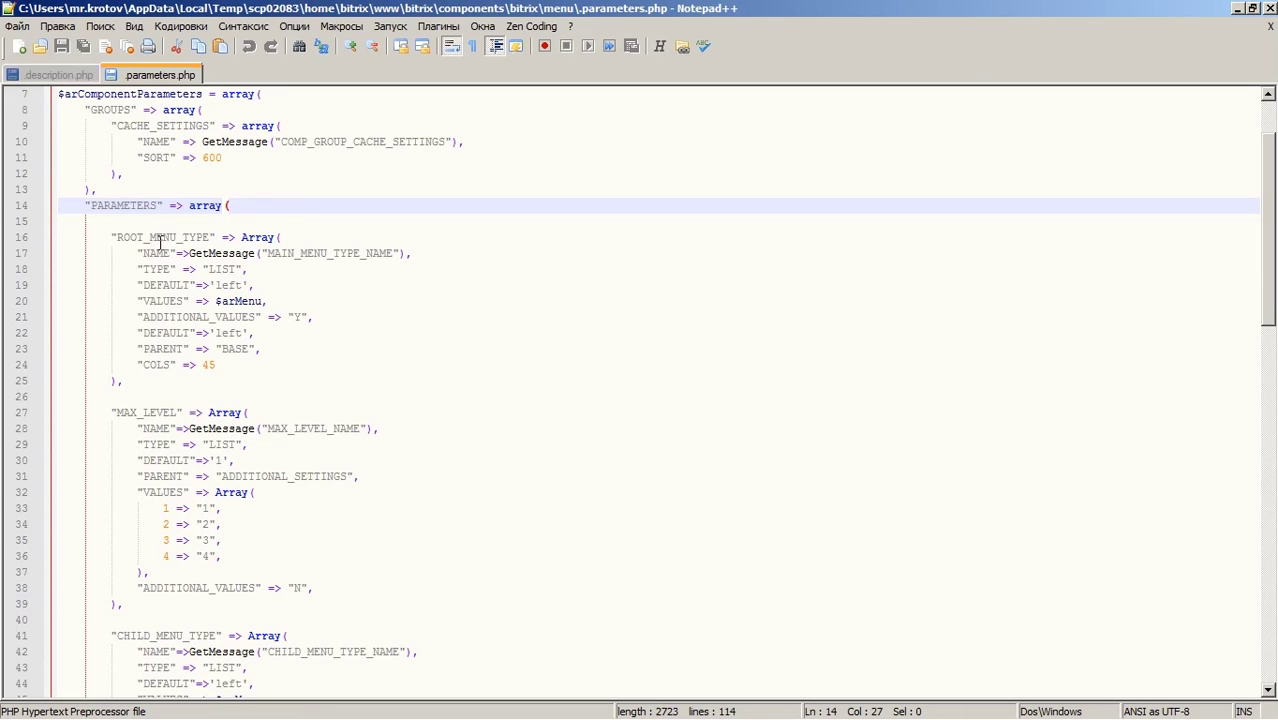
Step: Highlight the NAME, TYPE, DEFAULT and VALUES keys of ROOT_MENU_TYPE in turn, along with its $arMenu value
{"action": "double_click", "coordinate": [150, 253]}
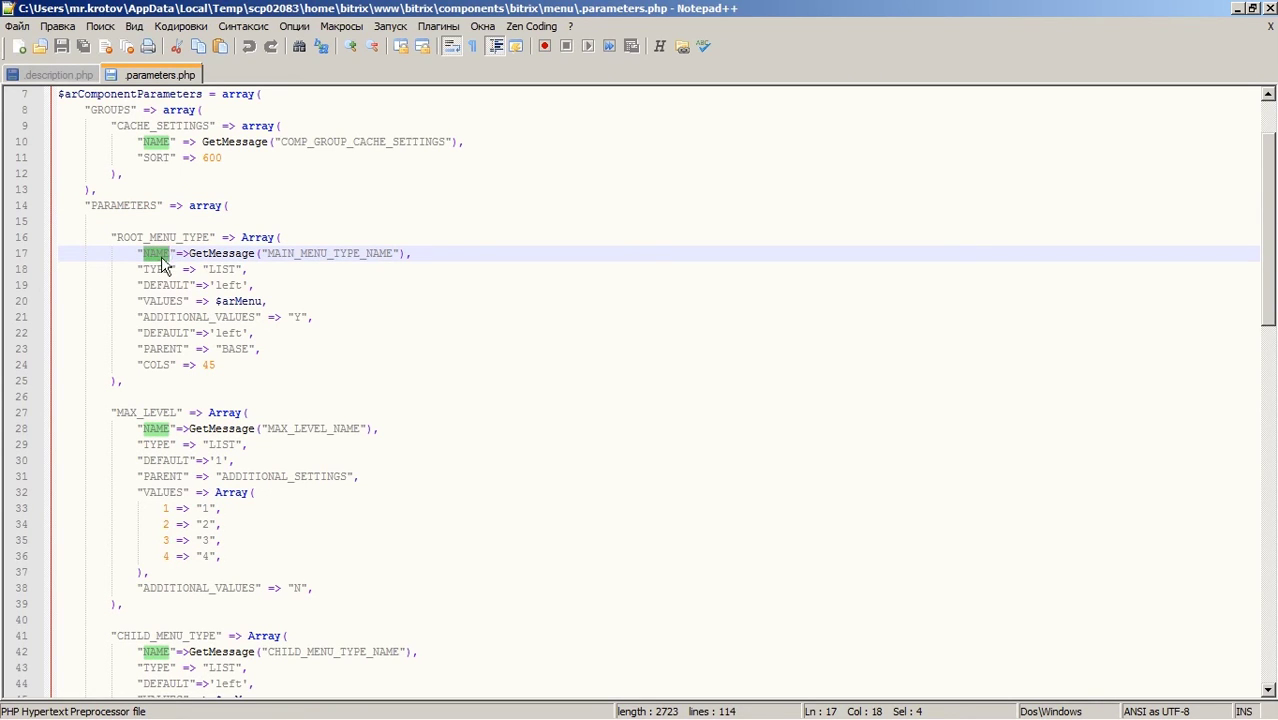
{"action": "double_click", "coordinate": [160, 269]}
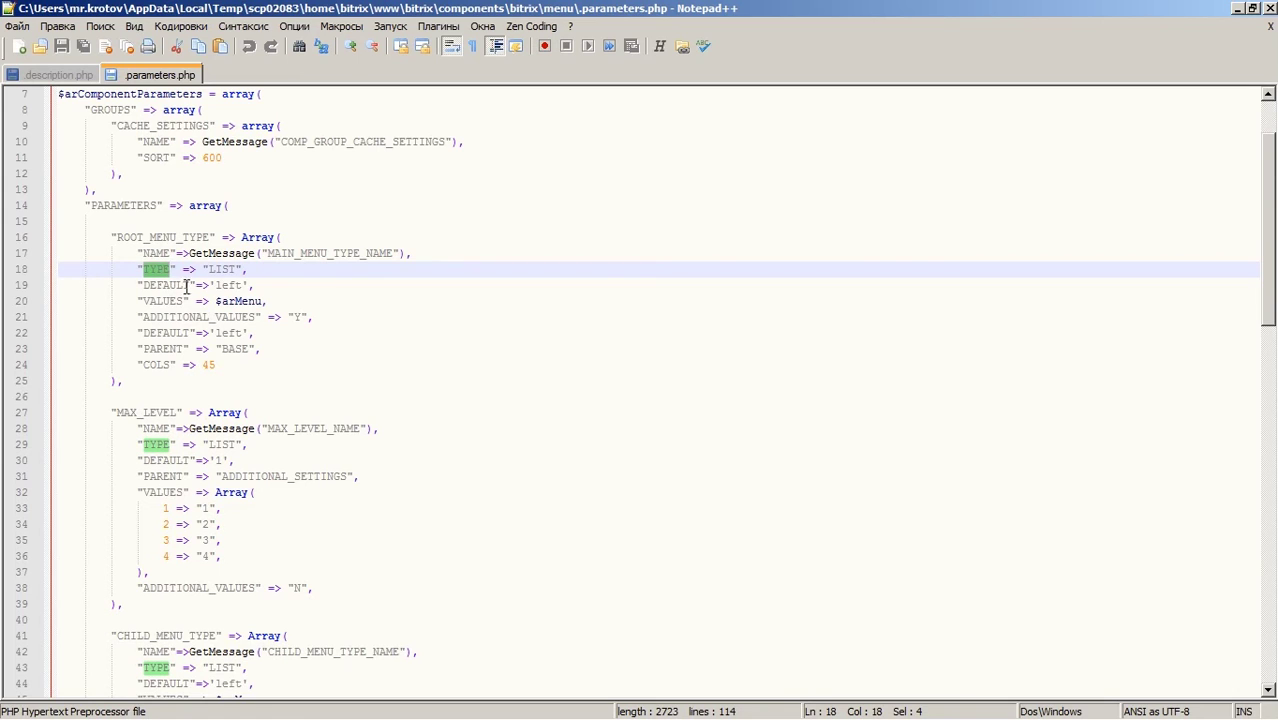
{"action": "double_click", "coordinate": [171, 285]}
{"action": "left_click", "coordinate": [170, 301]}
{"action": "double_click", "coordinate": [168, 301]}
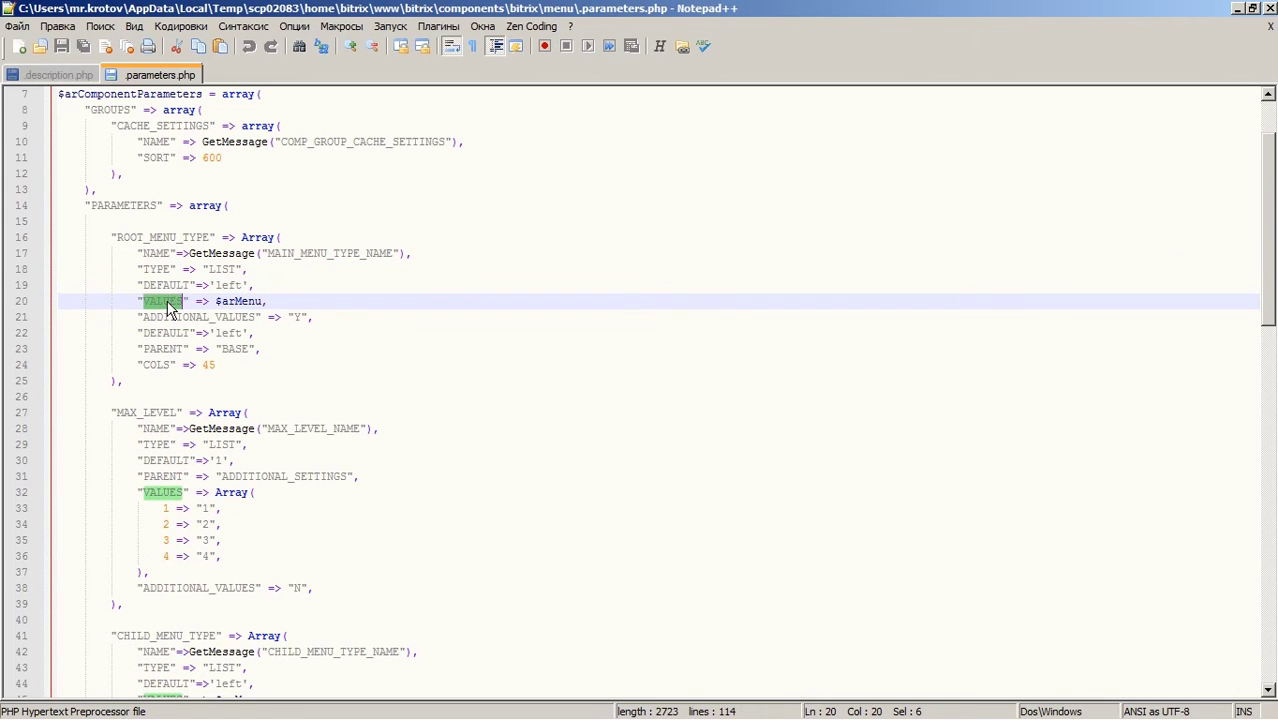
{"action": "left_click", "coordinate": [240, 301]}
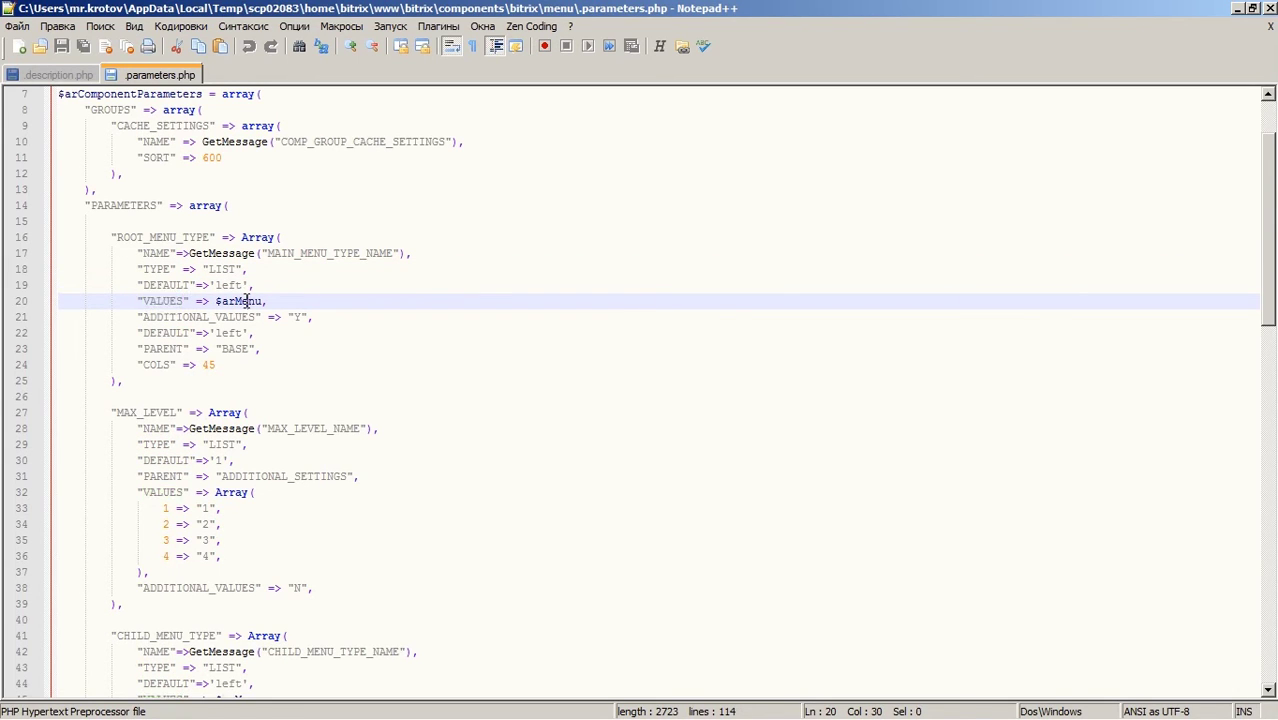
{"action": "double_click", "coordinate": [245, 301]}
{"action": "left_click", "coordinate": [240, 317]}
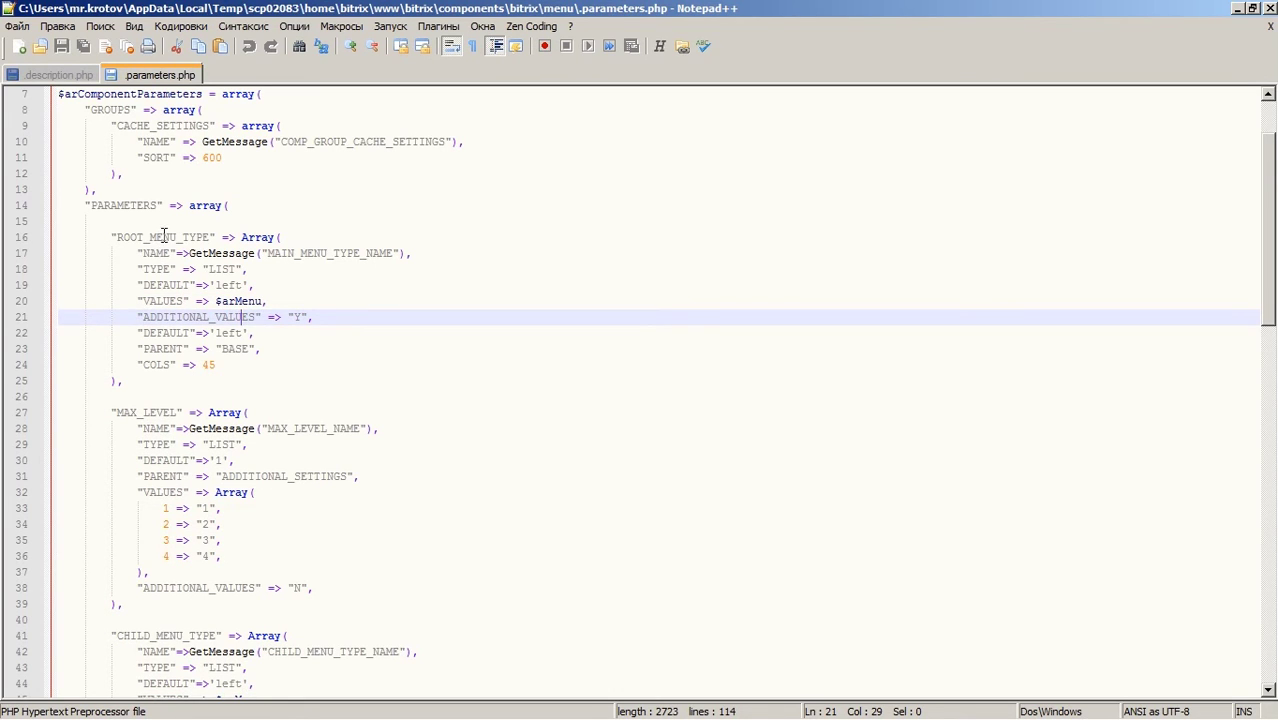
Step: Highlight the ROOT_MENU_TYPE parameter code and its MAIN_MENU_TYPE_NAME message, and trace $arMenu to its assignment near the file's start
{"action": "double_click", "coordinate": [163, 237]}
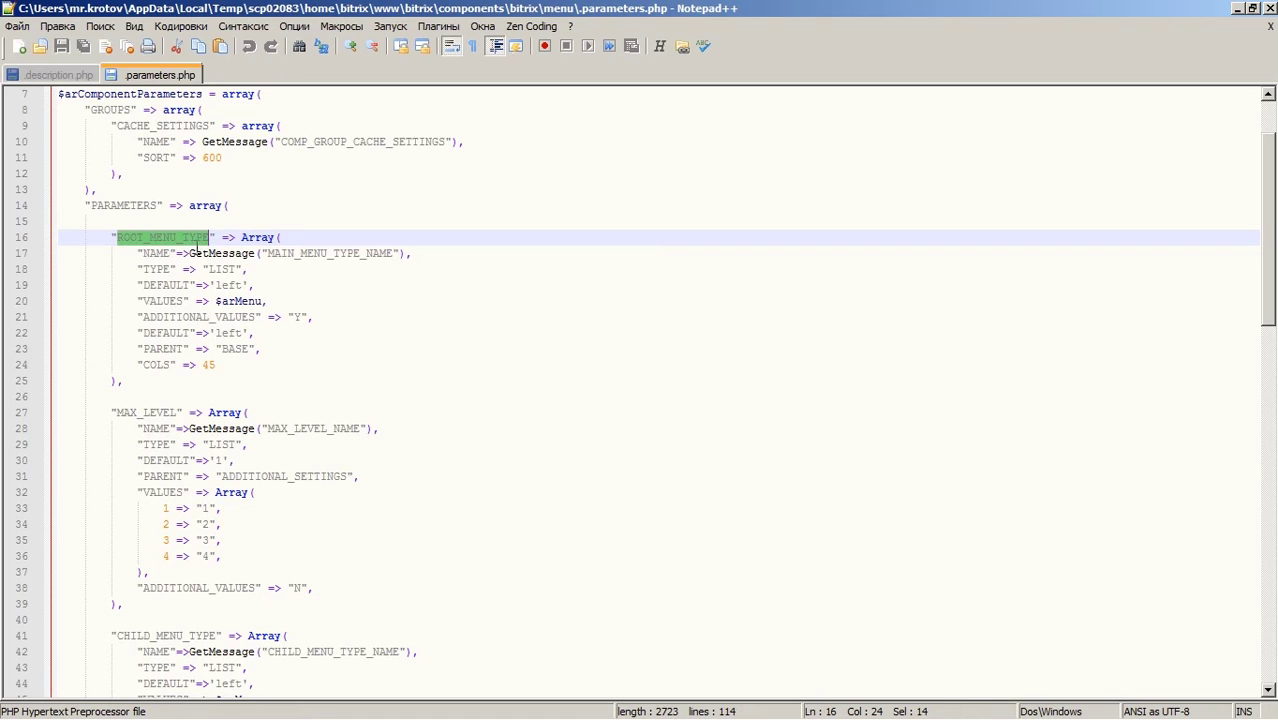
{"action": "double_click", "coordinate": [316, 253]}
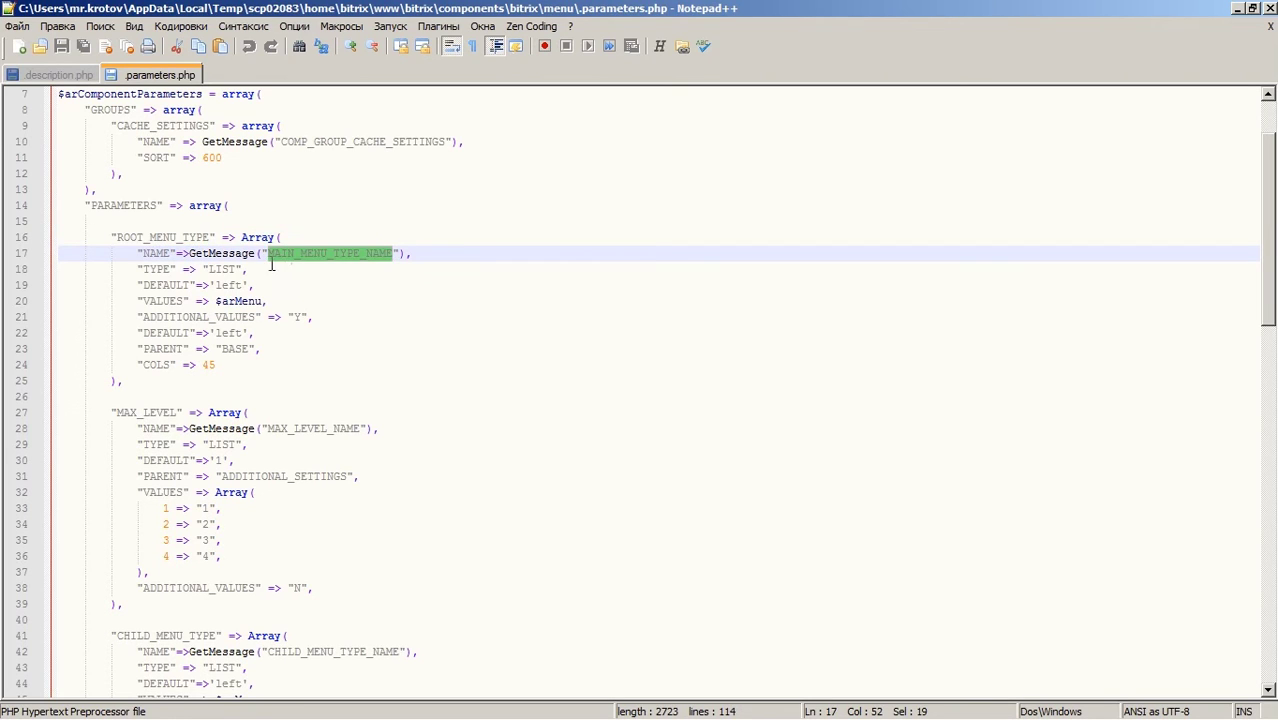
{"action": "double_click", "coordinate": [156, 269]}
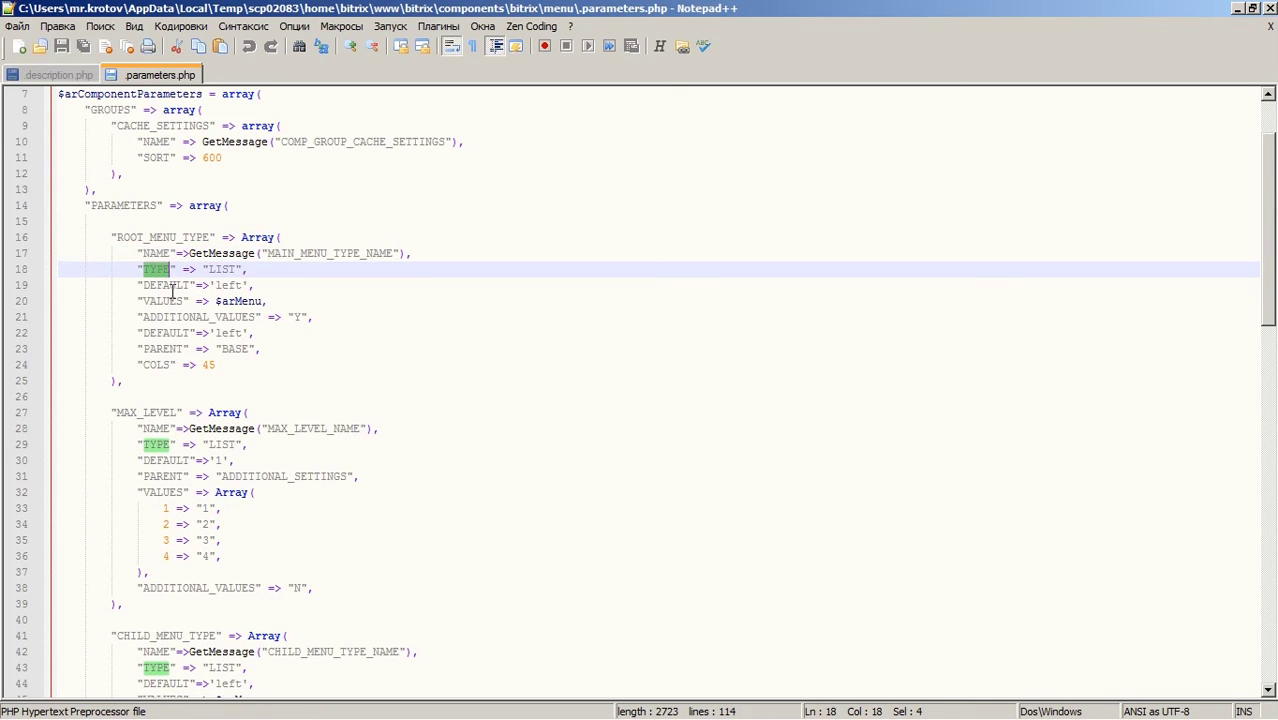
{"action": "double_click", "coordinate": [242, 300]}
{"action": "scroll", "coordinate": [288, 290], "scroll_direction": "up", "scroll_amount": 2}
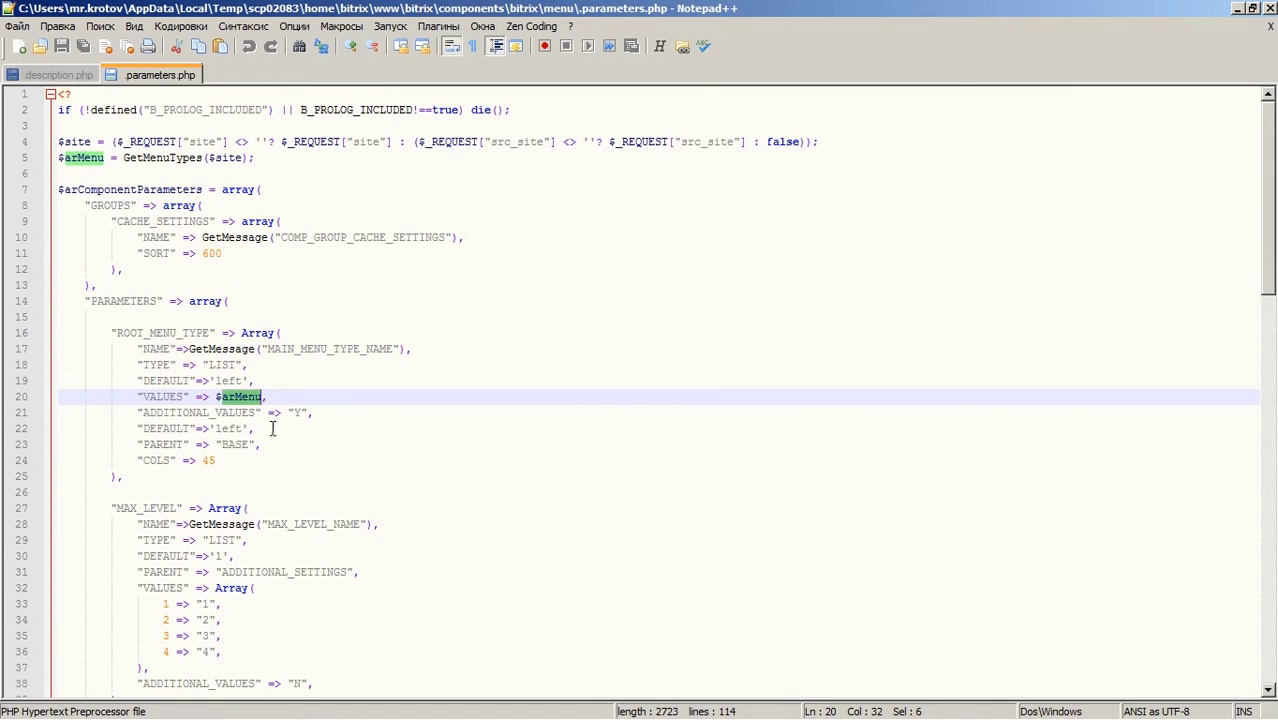
Step: Switch to Firefox and show the options of the "Тип меню для первого уровня" parameter
{"action": "mouse_move", "coordinate": [595, 716]}
{"action": "left_click", "coordinate": [897, 708]}
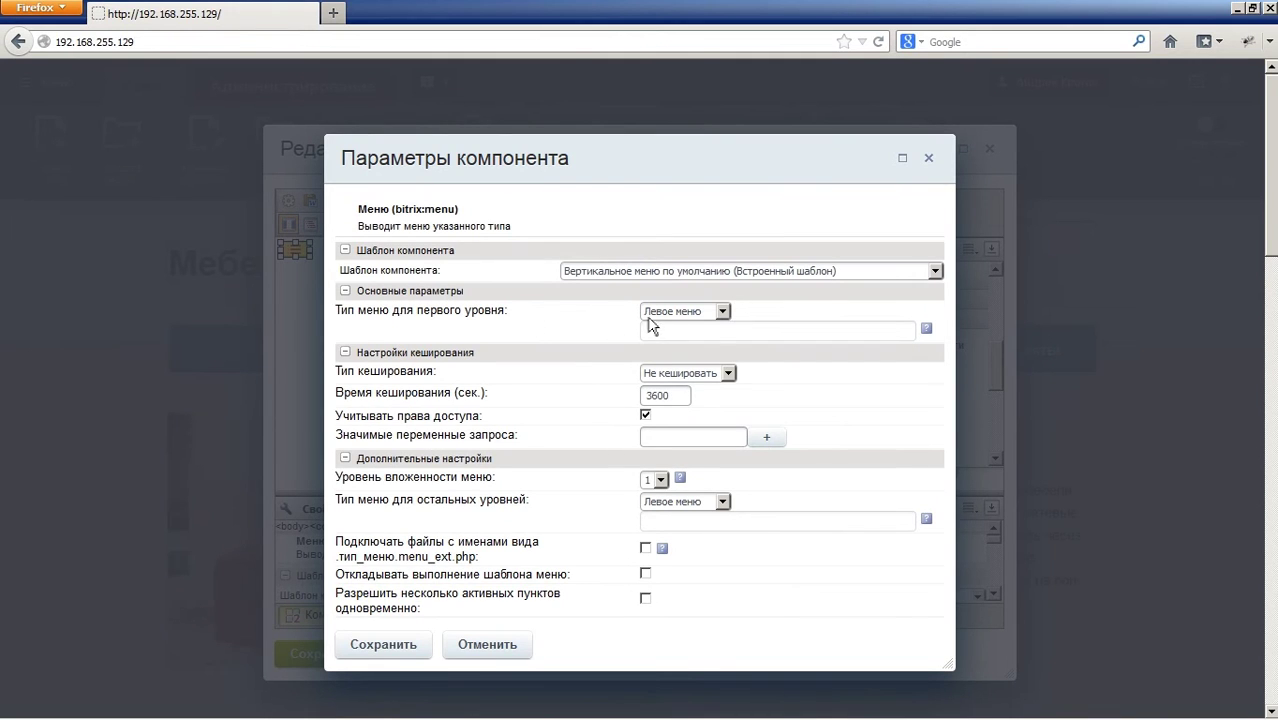
{"action": "left_click", "coordinate": [704, 314]}
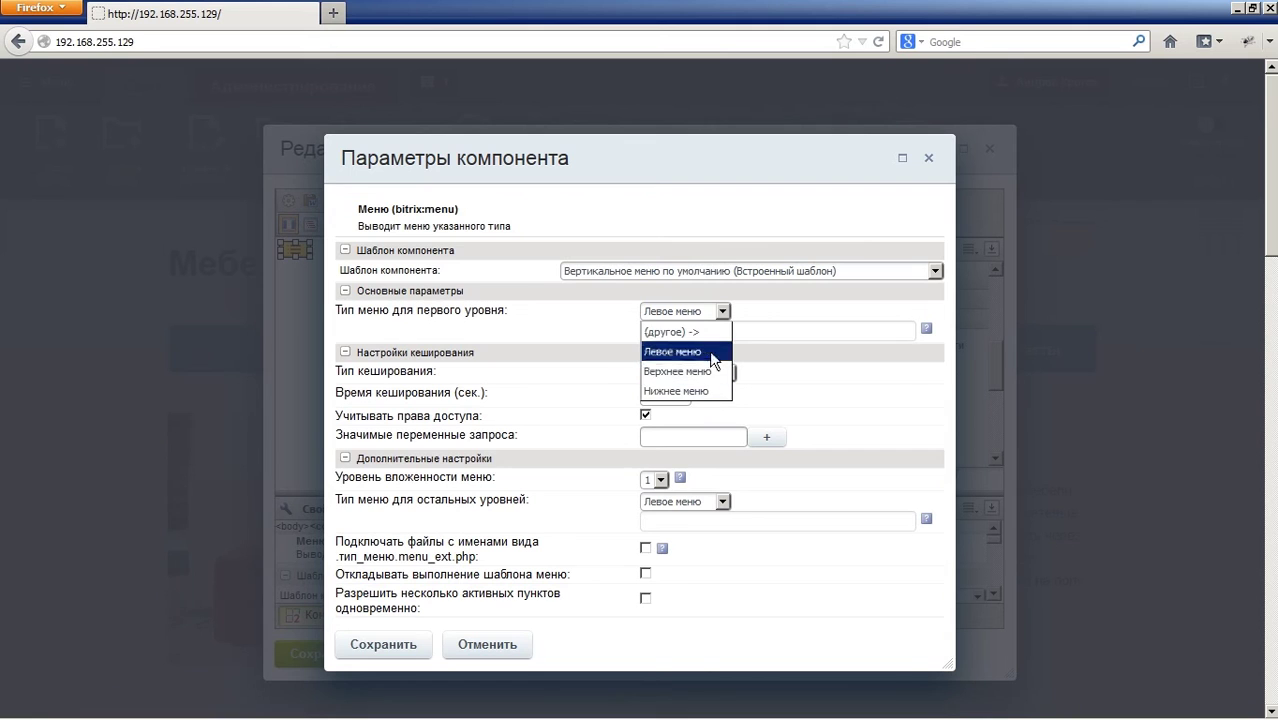
Step: Return to Notepad++ and highlight the LIST value of TYPE in the ROOT_MENU_TYPE parameter
{"action": "mouse_move", "coordinate": [594, 716]}
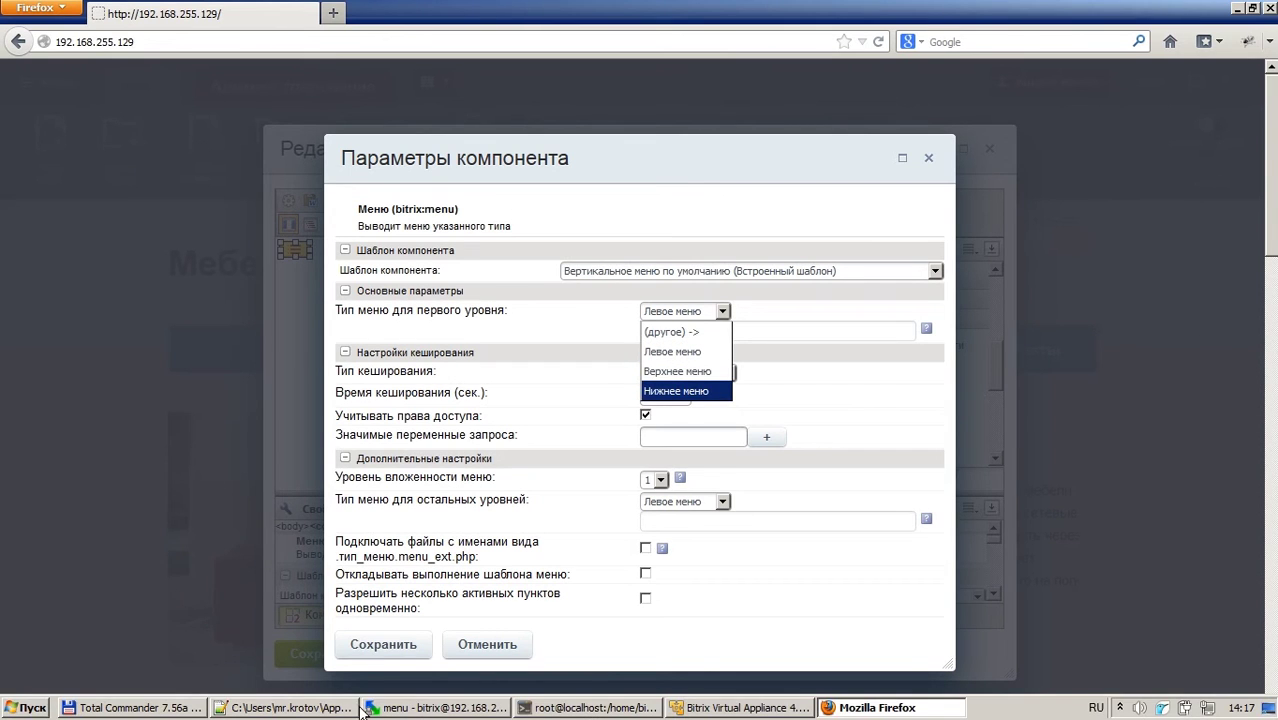
{"action": "left_click", "coordinate": [328, 708]}
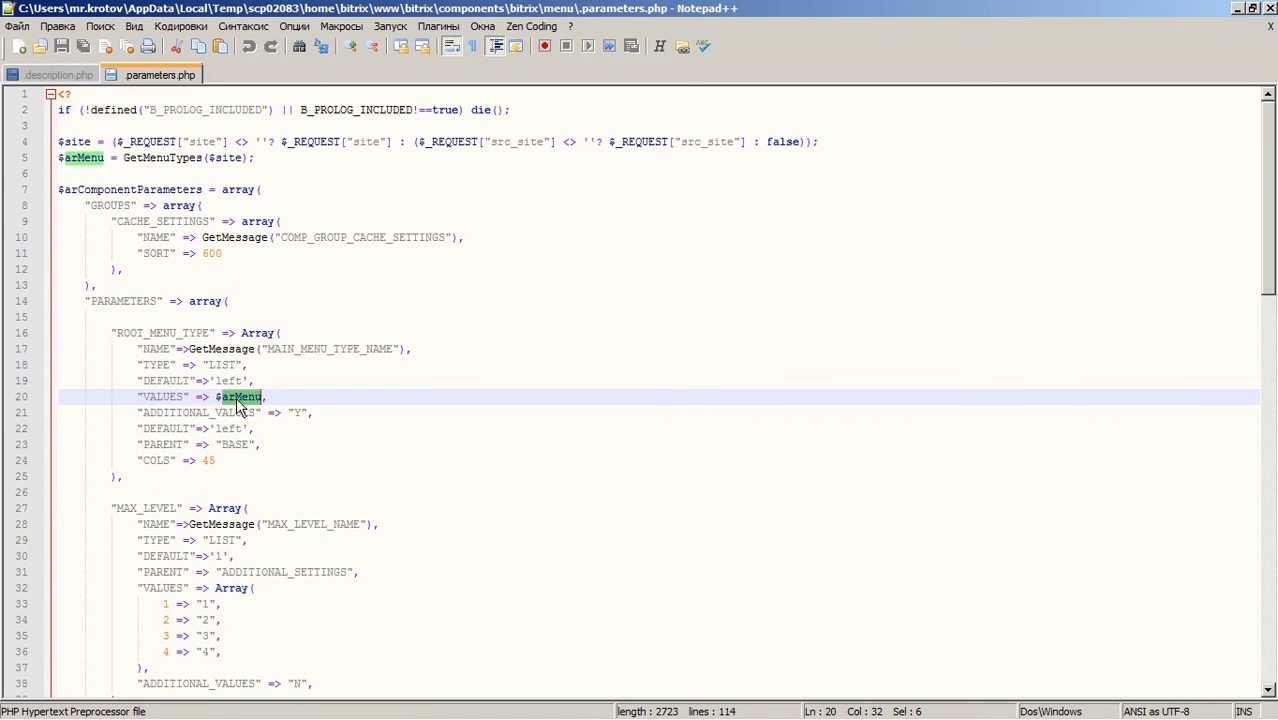
{"action": "left_click", "coordinate": [160, 366]}
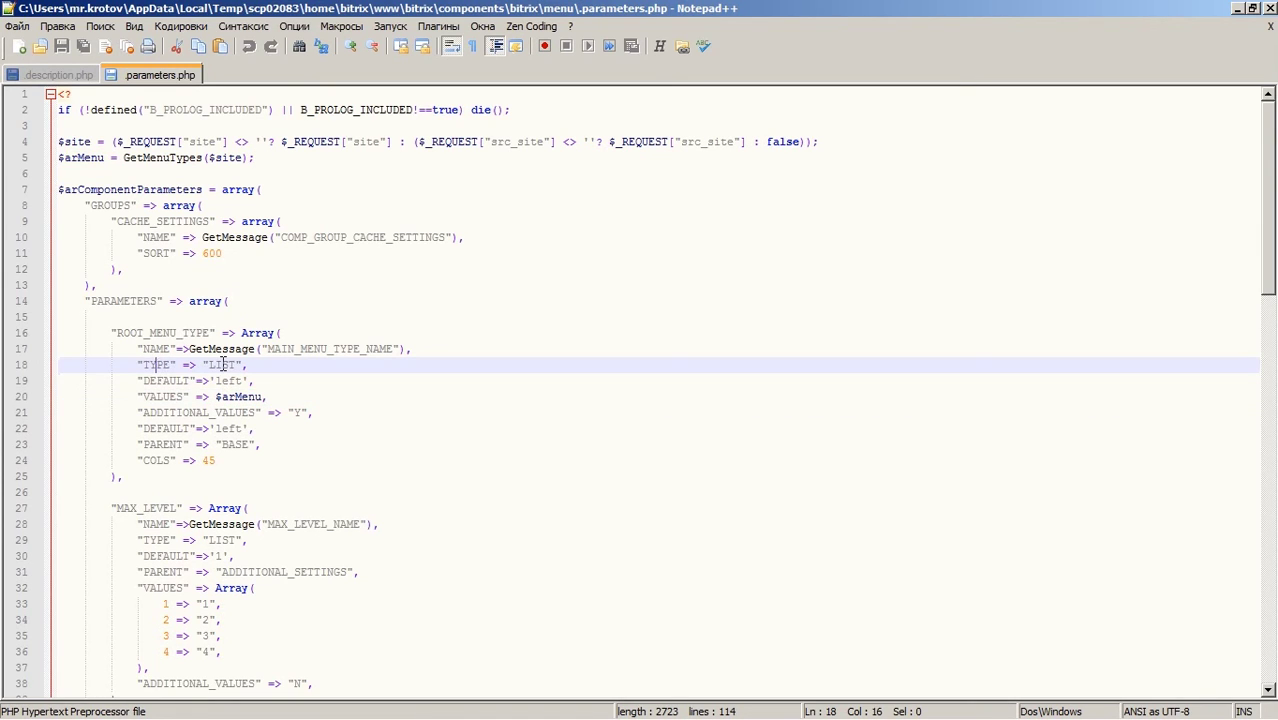
{"action": "double_click", "coordinate": [222, 366]}
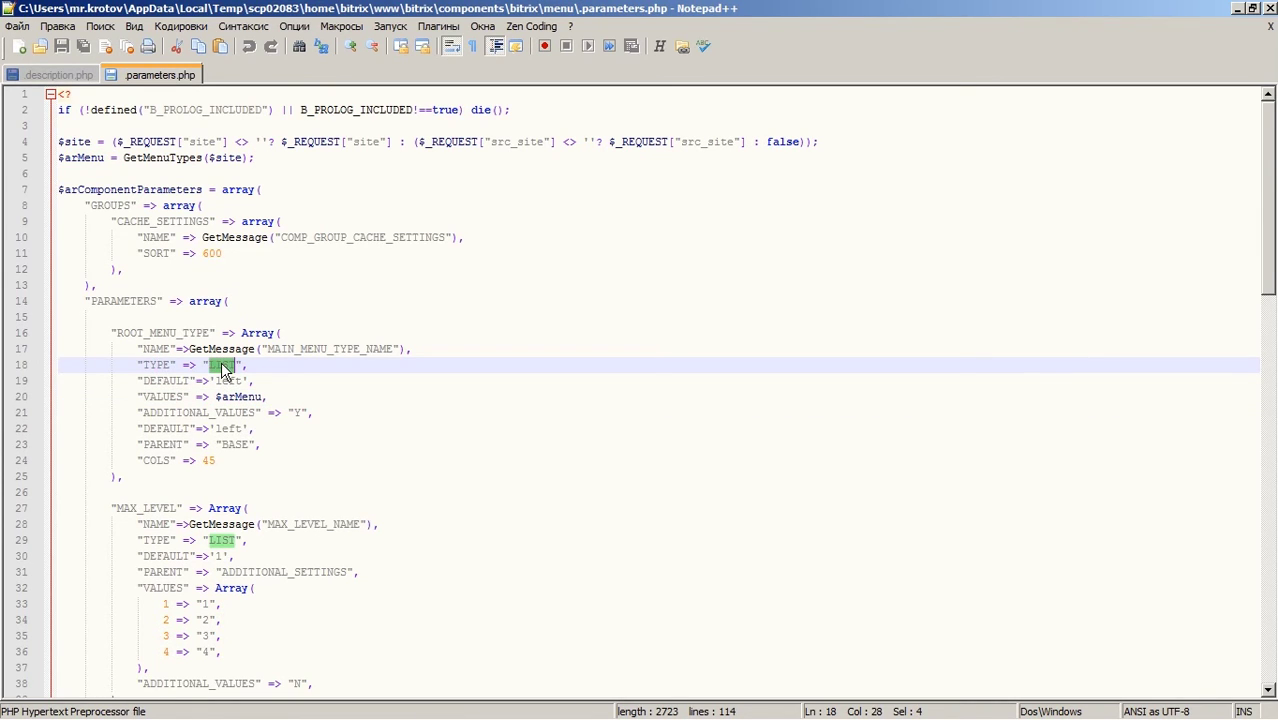
Step: Switch to WinSCP and open the menu component's component.php file in the editor
{"action": "mouse_move", "coordinate": [507, 717]}
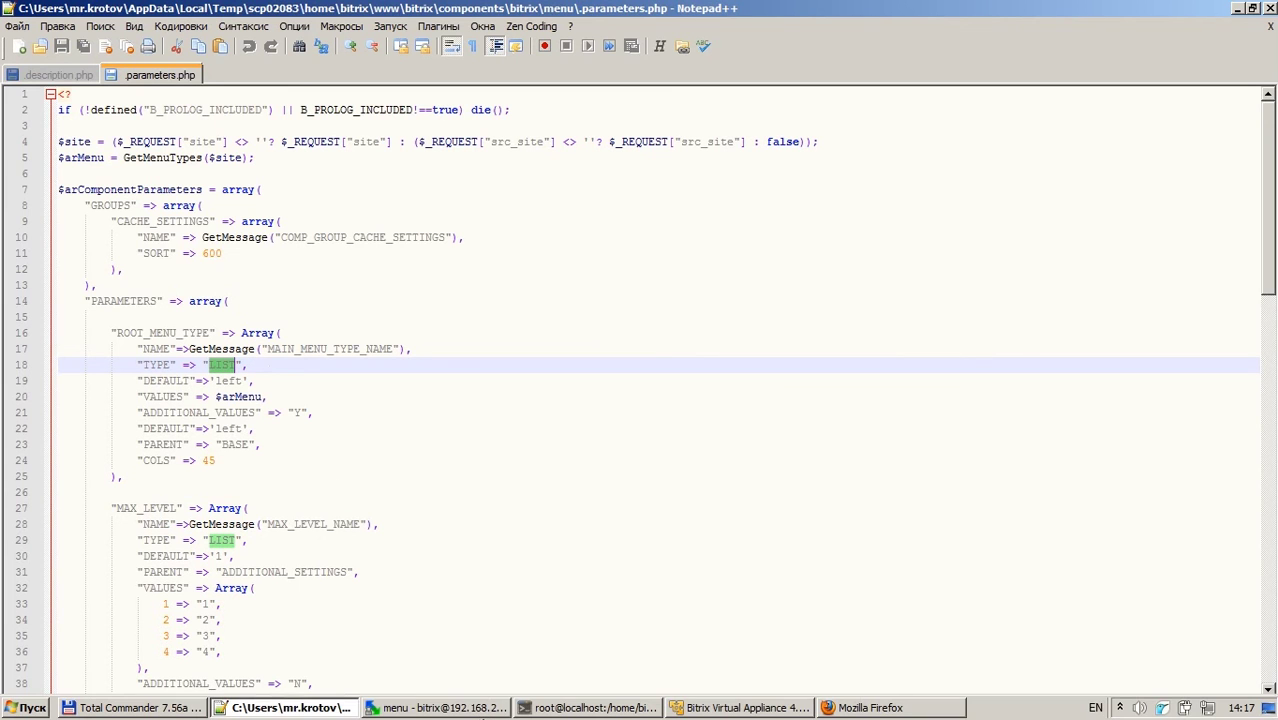
{"action": "left_click", "coordinate": [440, 708]}
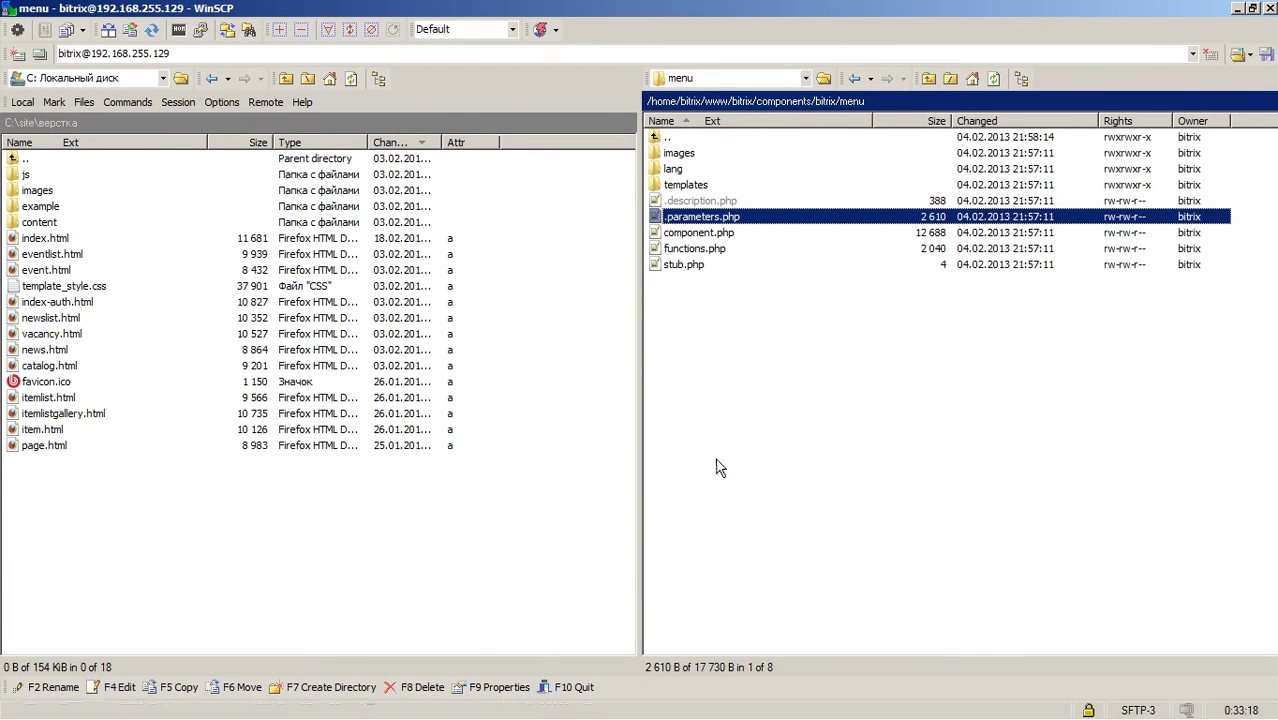
{"action": "left_click", "coordinate": [757, 418]}
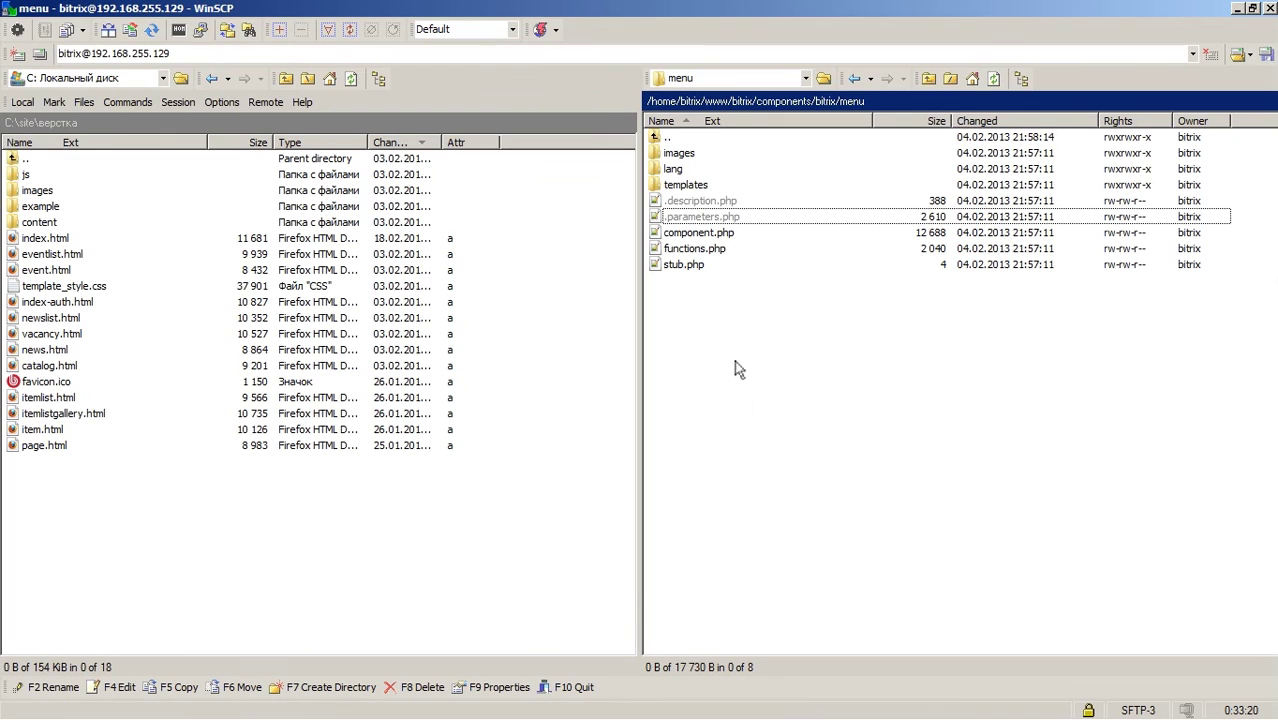
{"action": "left_click", "coordinate": [727, 236]}
{"action": "double_click", "coordinate": [727, 236]}
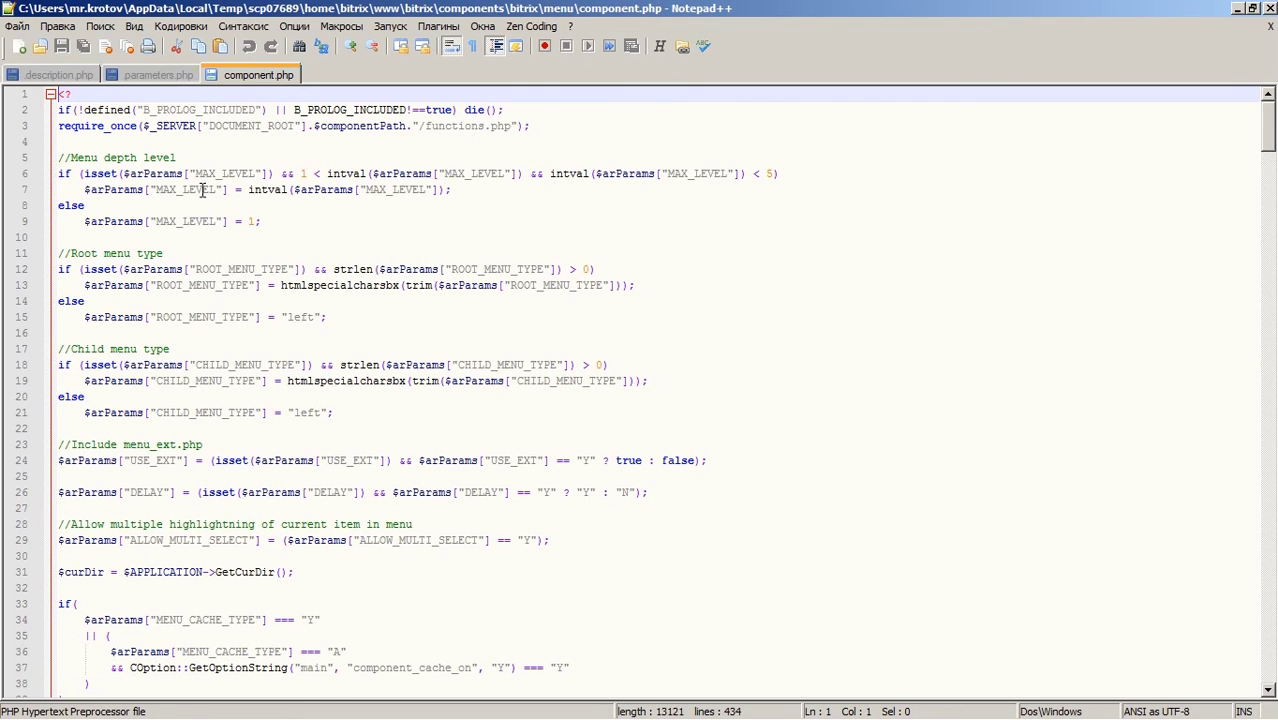
Step: Highlight the $arParams occurrences in component.php and review how the code uses them through the caching and child menu sections
{"action": "double_click", "coordinate": [117, 190]}
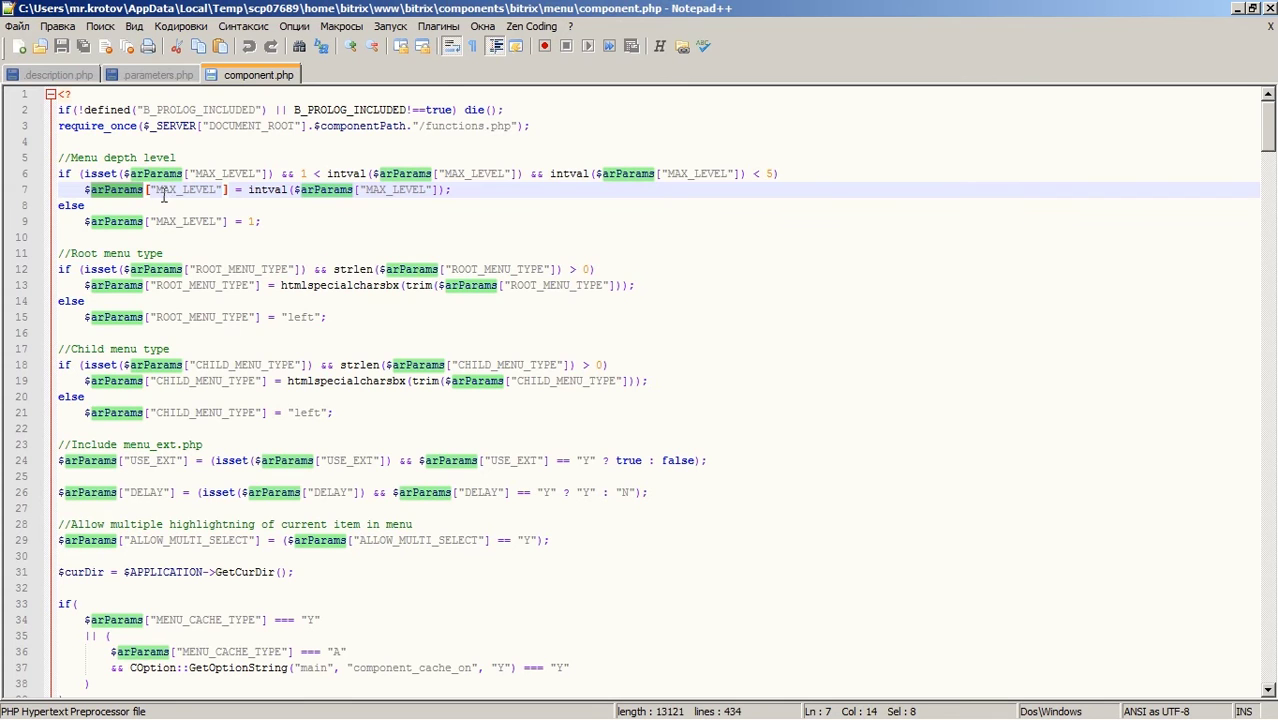
{"action": "scroll", "coordinate": [163, 196], "scroll_direction": "down", "scroll_amount": 10}
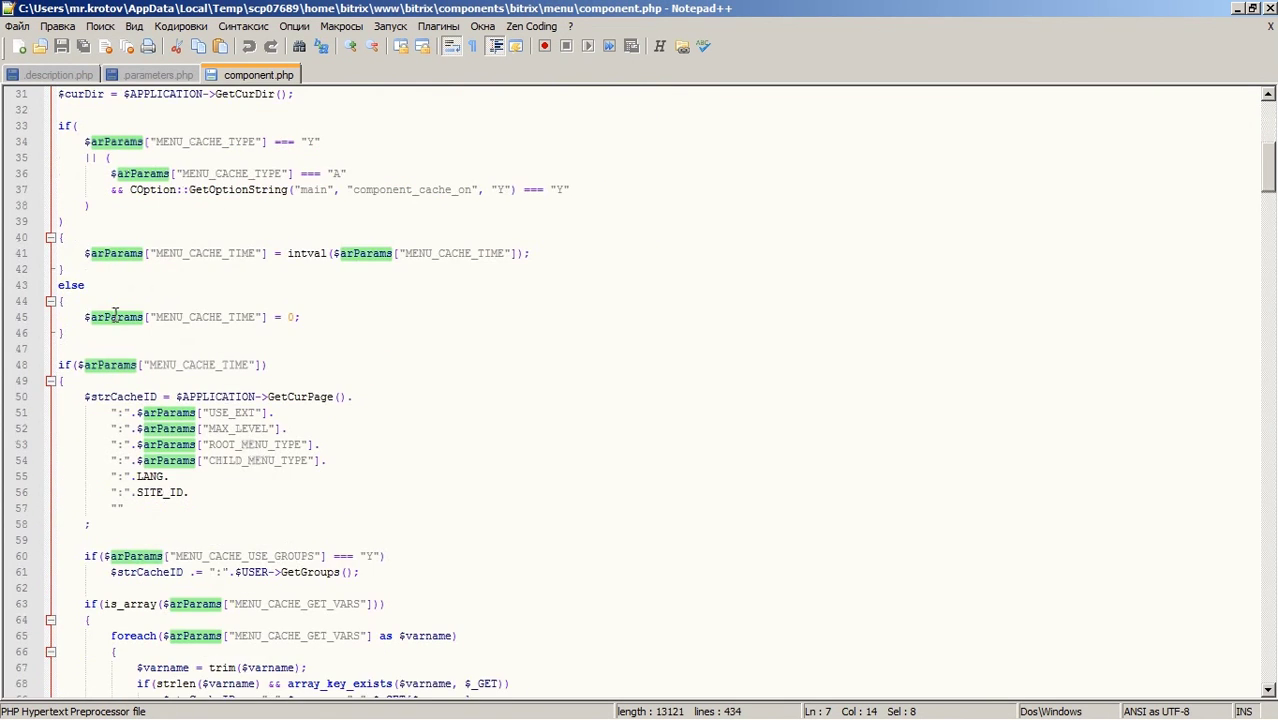
{"action": "scroll", "coordinate": [150, 320], "scroll_direction": "down", "scroll_amount": 10}
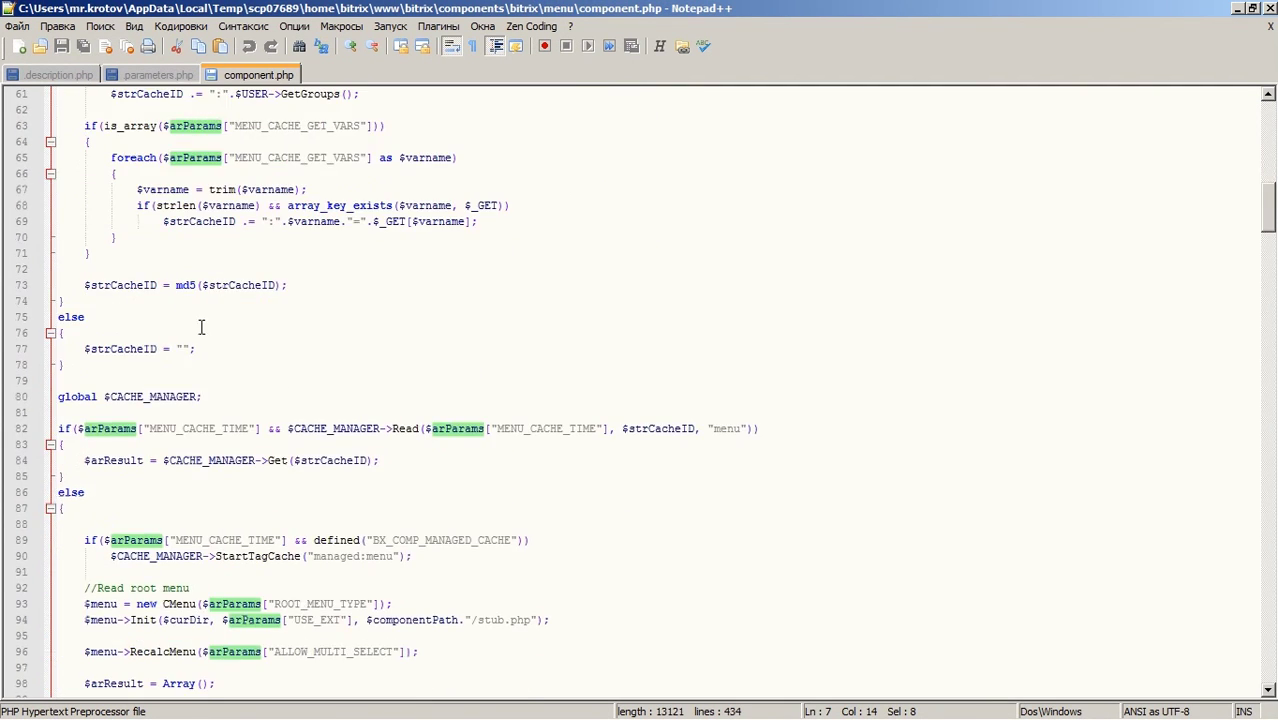
{"action": "scroll", "coordinate": [201, 327], "scroll_direction": "down", "scroll_amount": 12}
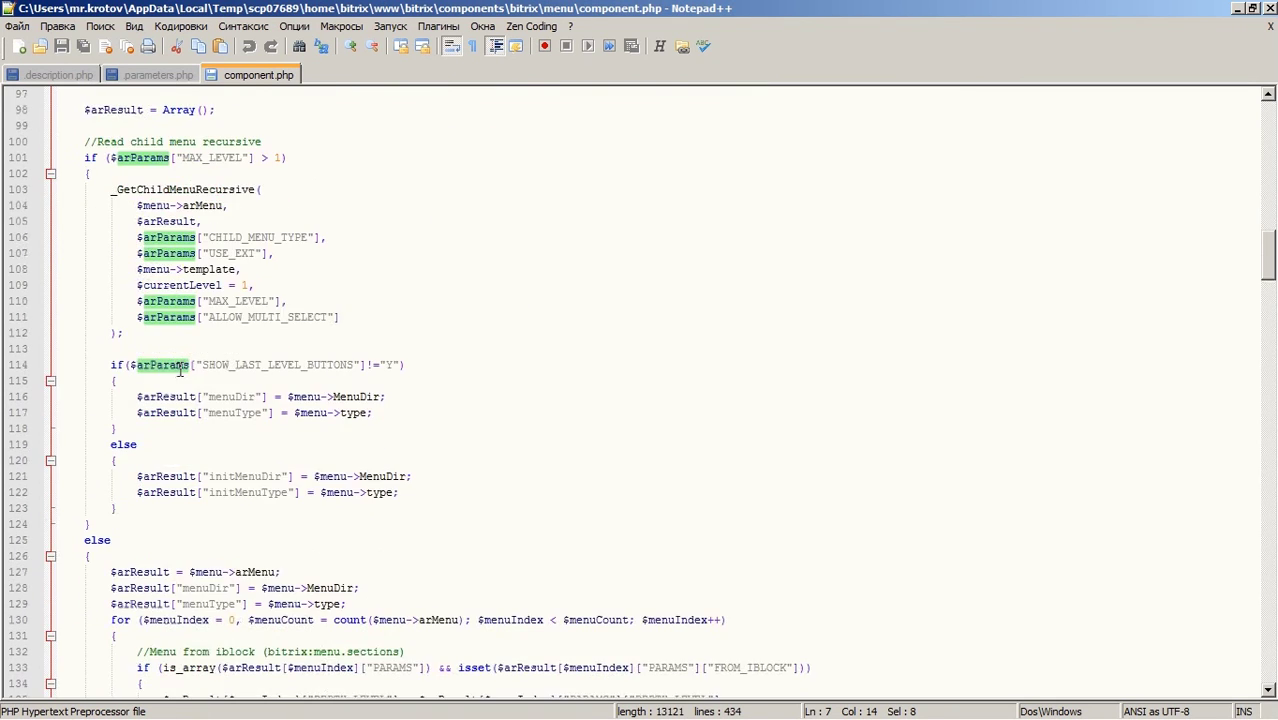
{"action": "scroll", "coordinate": [181, 370], "scroll_direction": "down", "scroll_amount": 4}
{"action": "scroll", "coordinate": [185, 322], "scroll_direction": "up", "scroll_amount": 1}
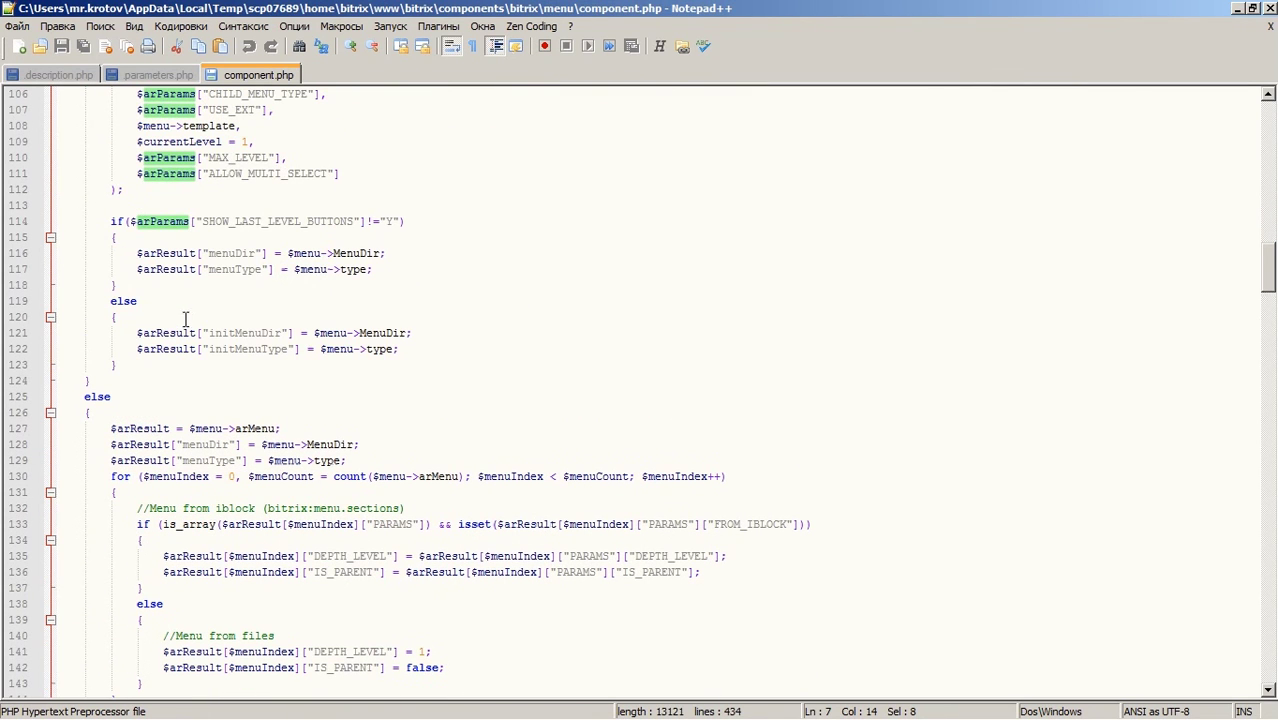
Step: Highlight the $arResult occurrences in component.php and follow them down to the Icons section
{"action": "double_click", "coordinate": [168, 270]}
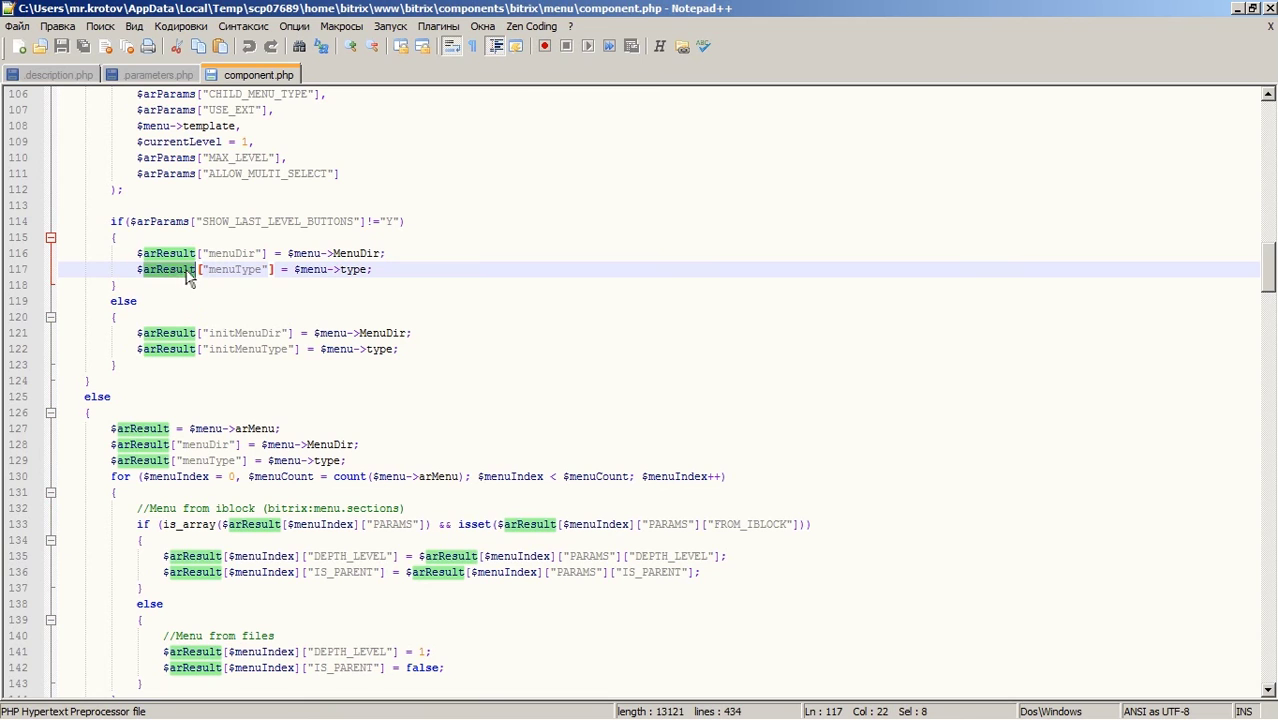
{"action": "scroll", "coordinate": [190, 279], "scroll_direction": "down", "scroll_amount": 6}
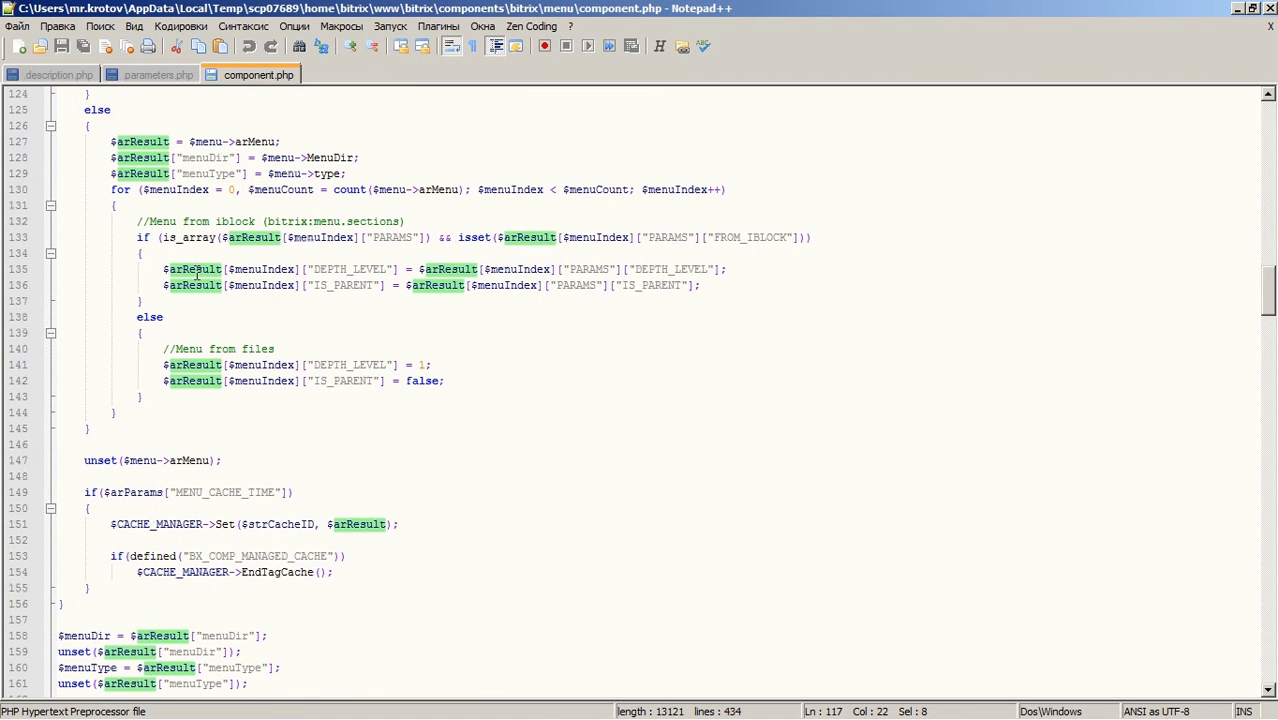
{"action": "scroll", "coordinate": [197, 272], "scroll_direction": "down", "scroll_amount": 7}
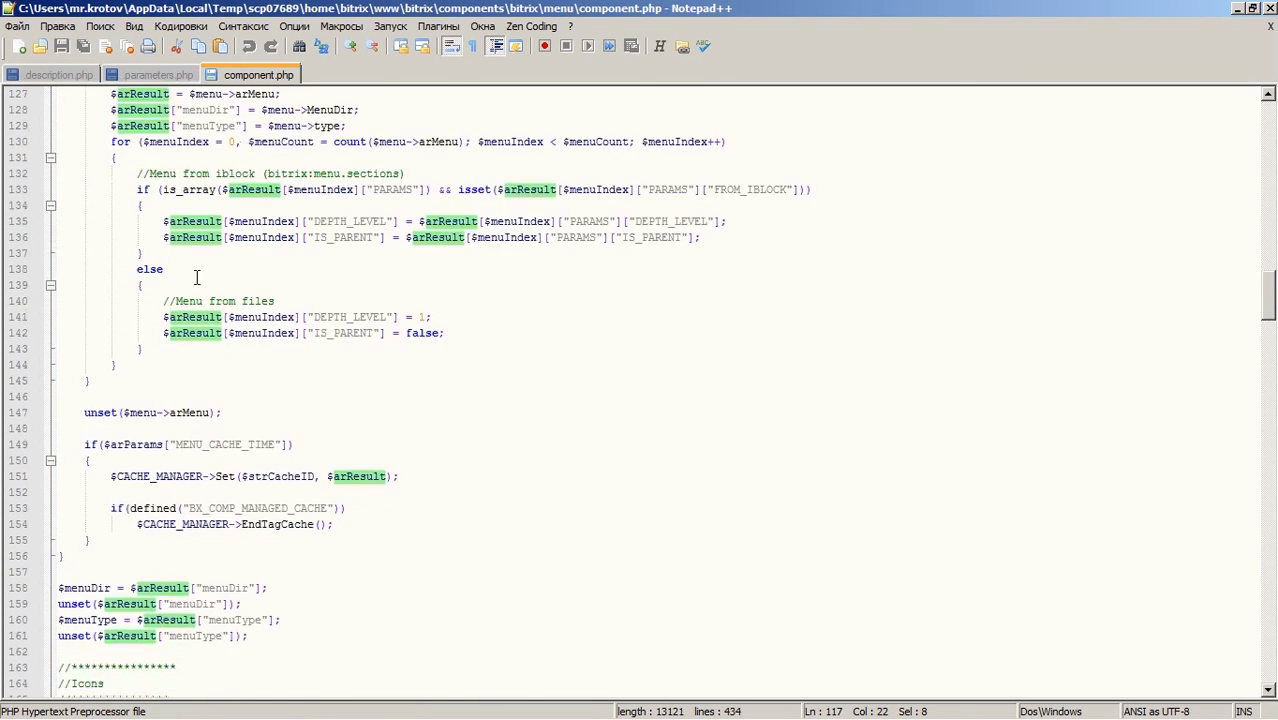
{"action": "left_click", "coordinate": [161, 333]}
{"action": "double_click", "coordinate": [161, 333]}
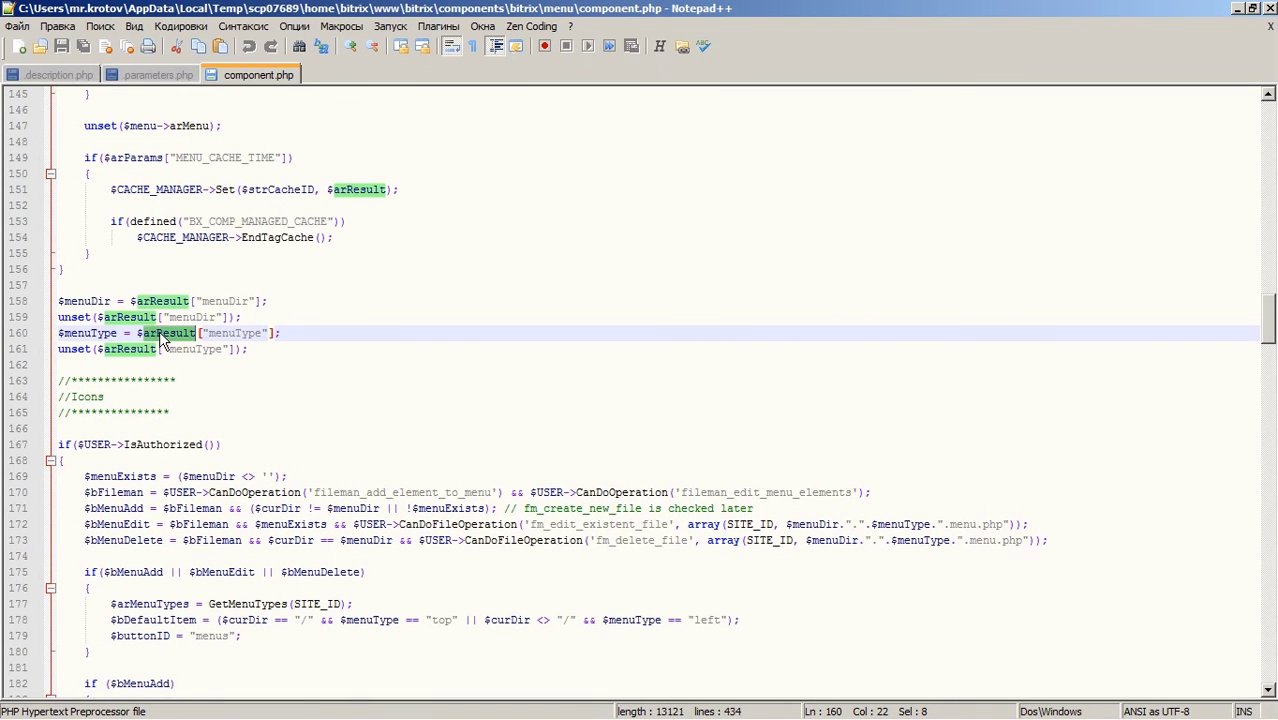
{"action": "scroll", "coordinate": [159, 330], "scroll_direction": "down", "scroll_amount": 1}
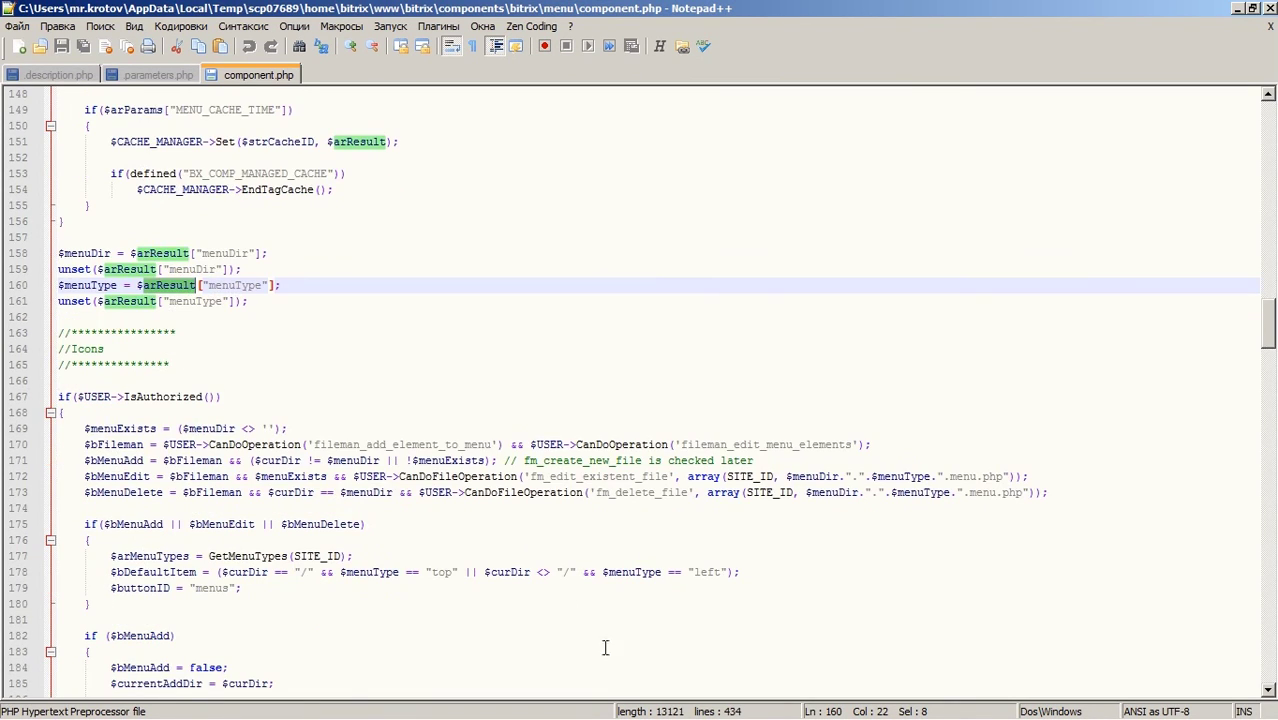
{"action": "mouse_move", "coordinate": [622, 713]}
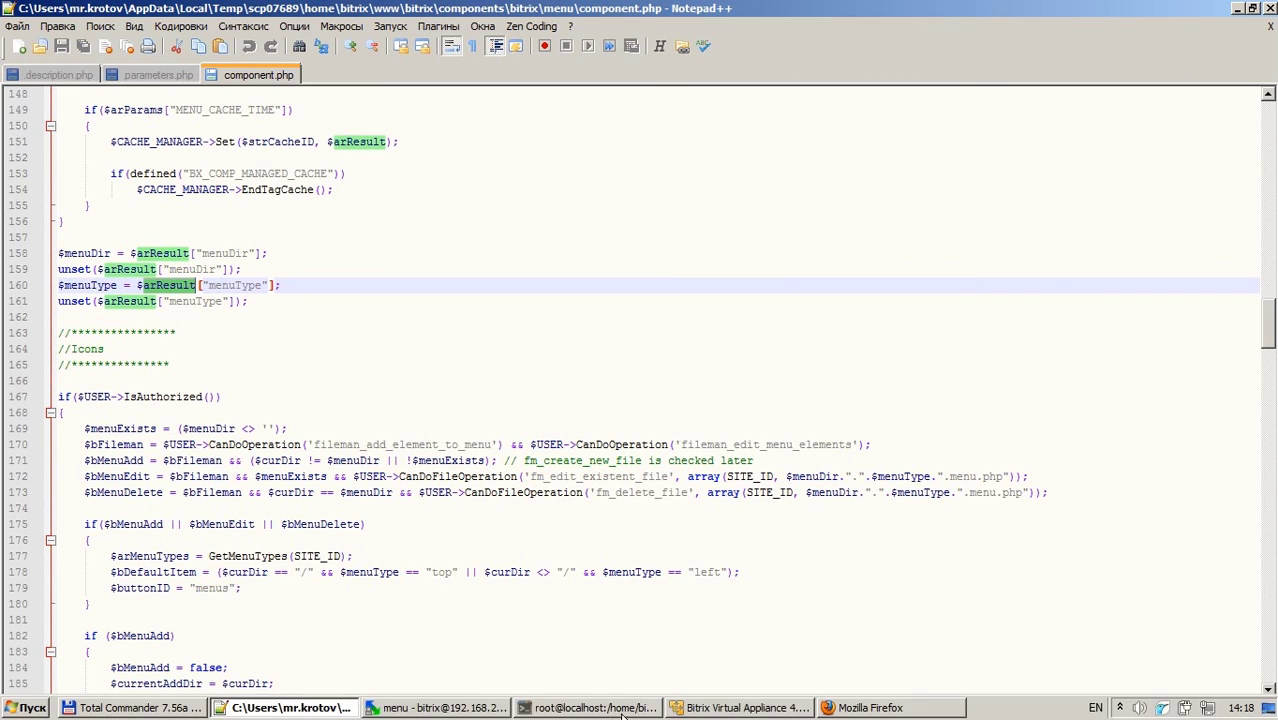
Step: Switch to WinSCP and open the .default template folder inside the menu component's templates folder
{"action": "left_click", "coordinate": [440, 710]}
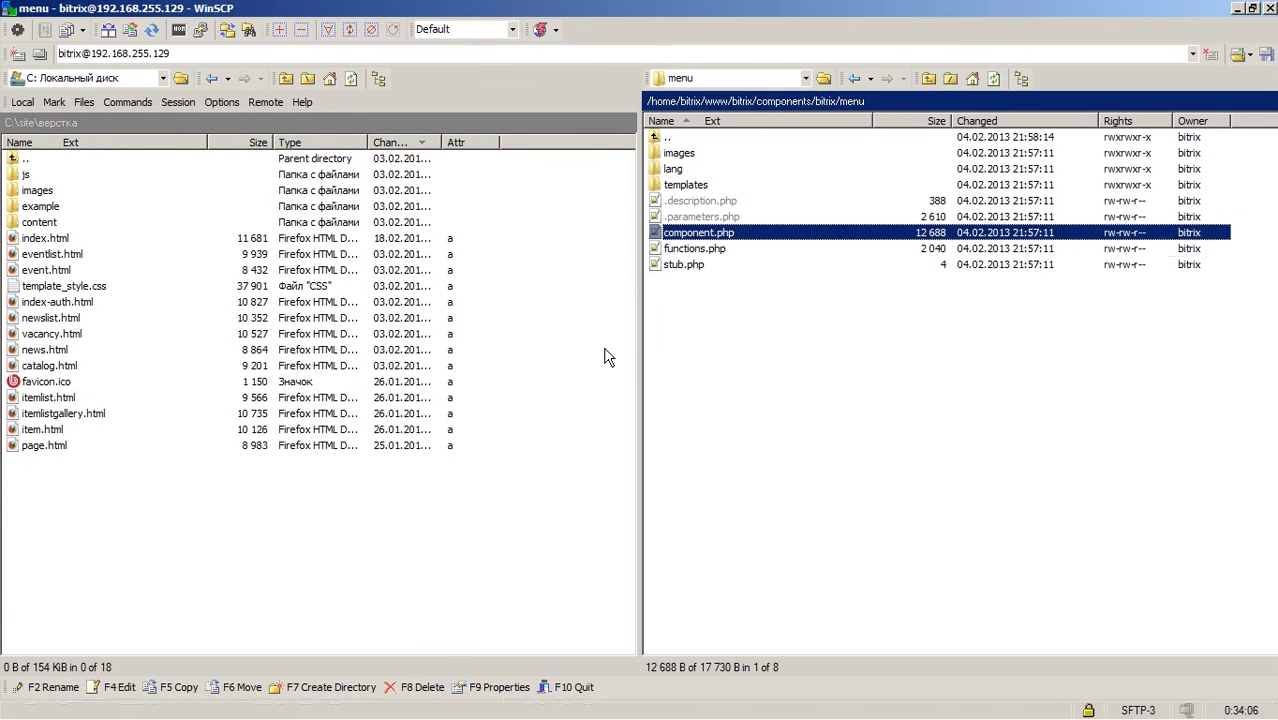
{"action": "left_click", "coordinate": [785, 352]}
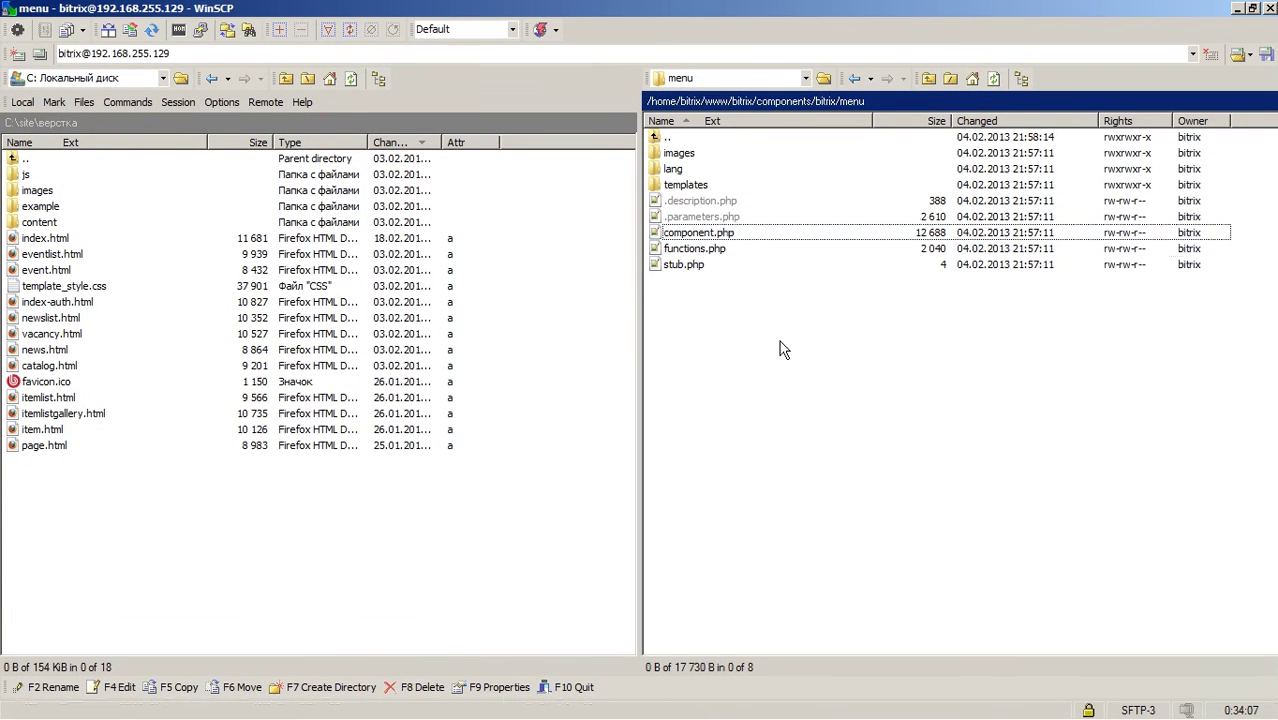
{"action": "left_click", "coordinate": [721, 187]}
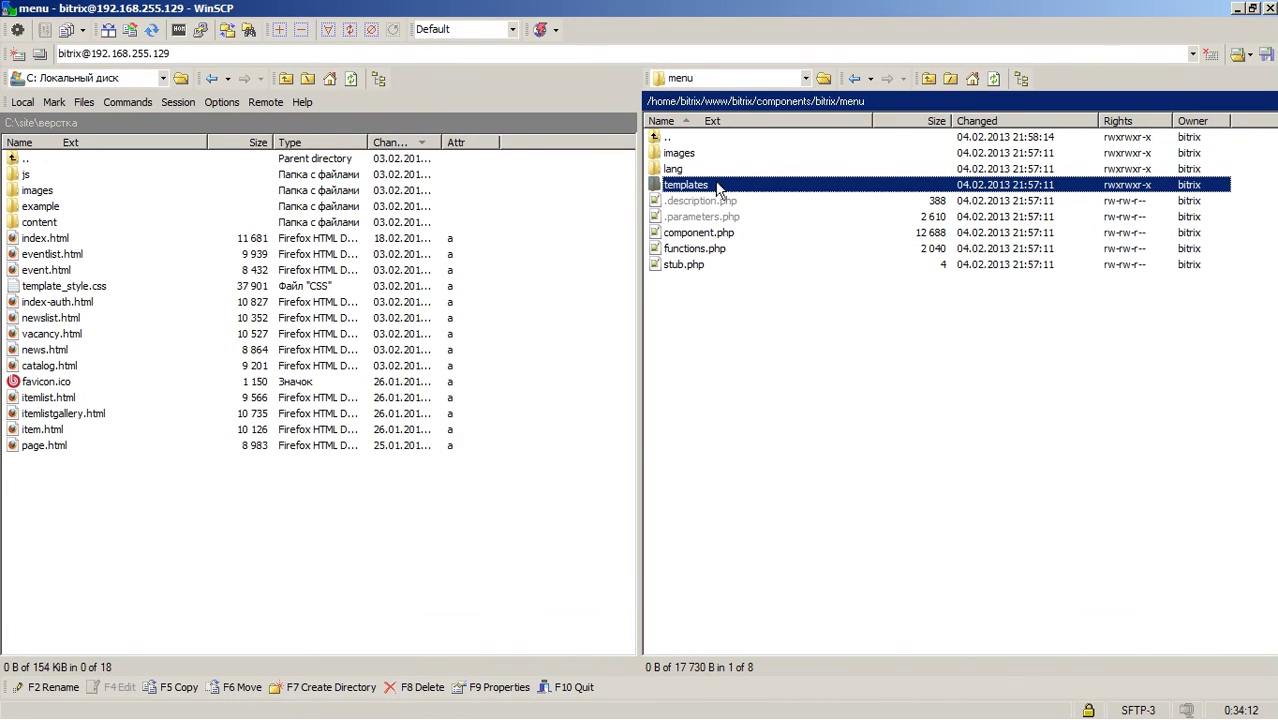
{"action": "double_click", "coordinate": [718, 187]}
{"action": "left_click", "coordinate": [719, 157]}
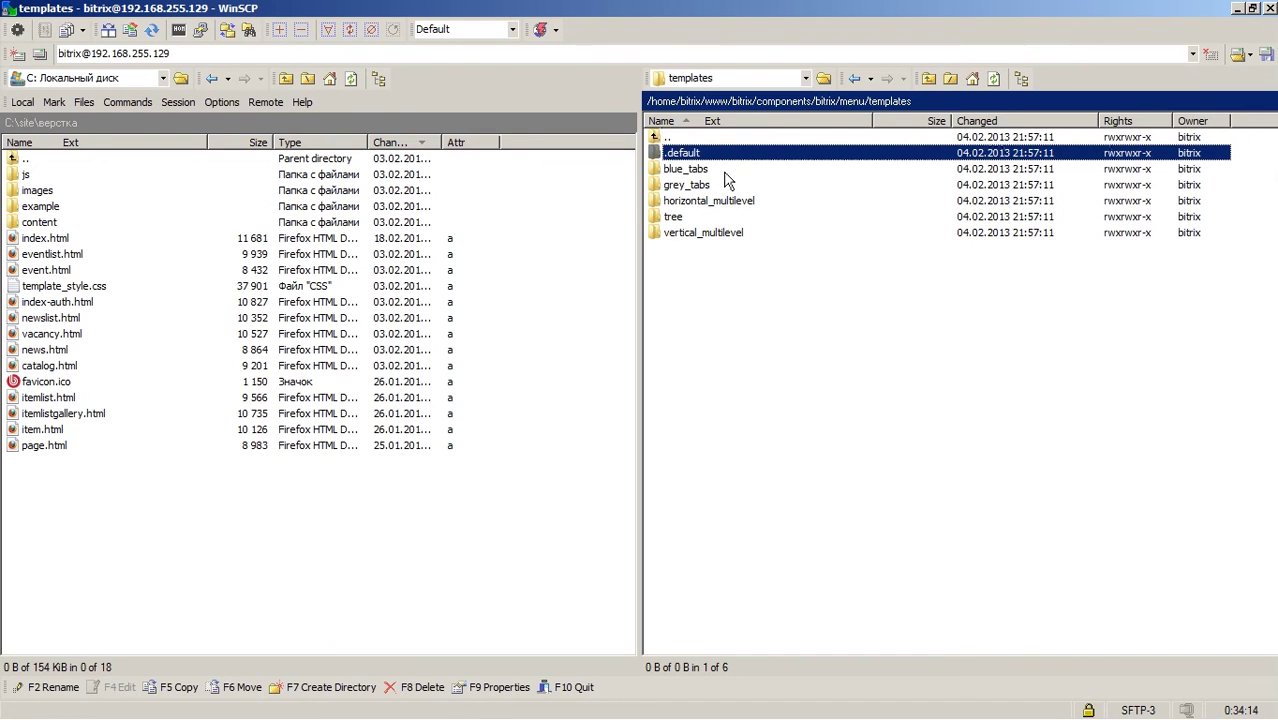
{"action": "left_click", "coordinate": [721, 170]}
{"action": "left_click", "coordinate": [711, 155]}
{"action": "double_click", "coordinate": [716, 156]}
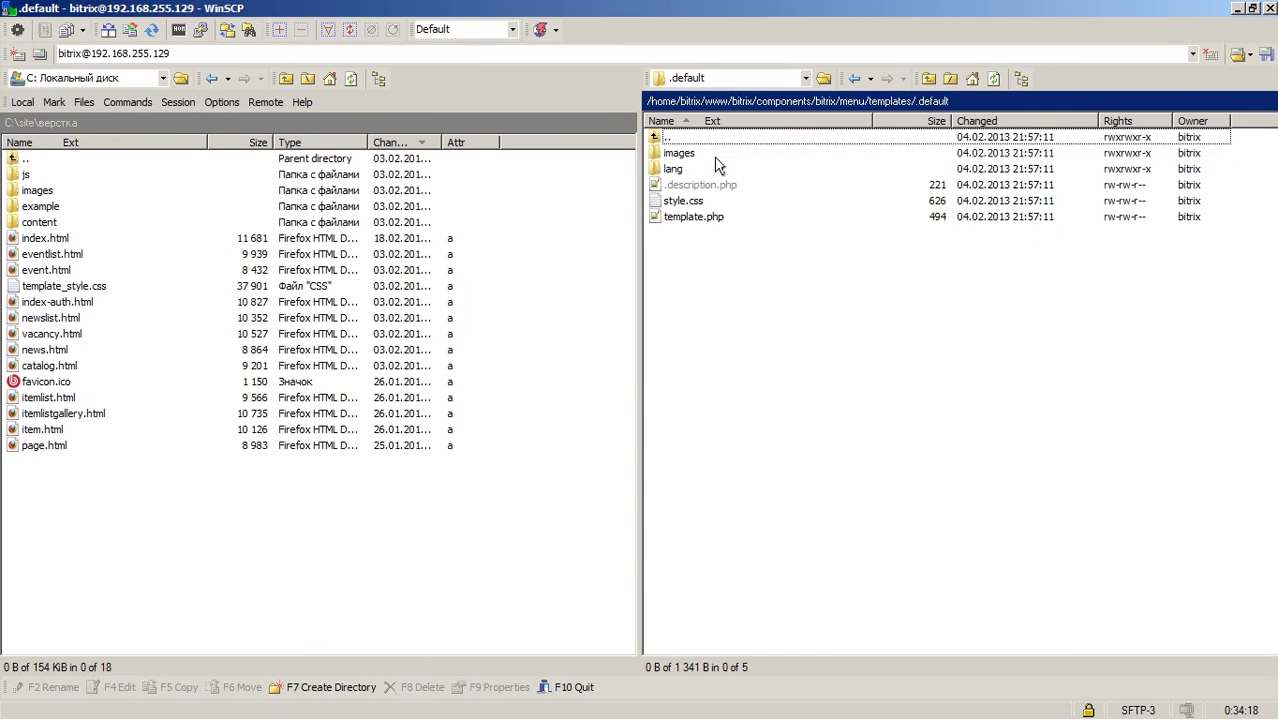
Step: Open the .default template's template.php file in the editor
{"action": "left_click", "coordinate": [709, 222]}
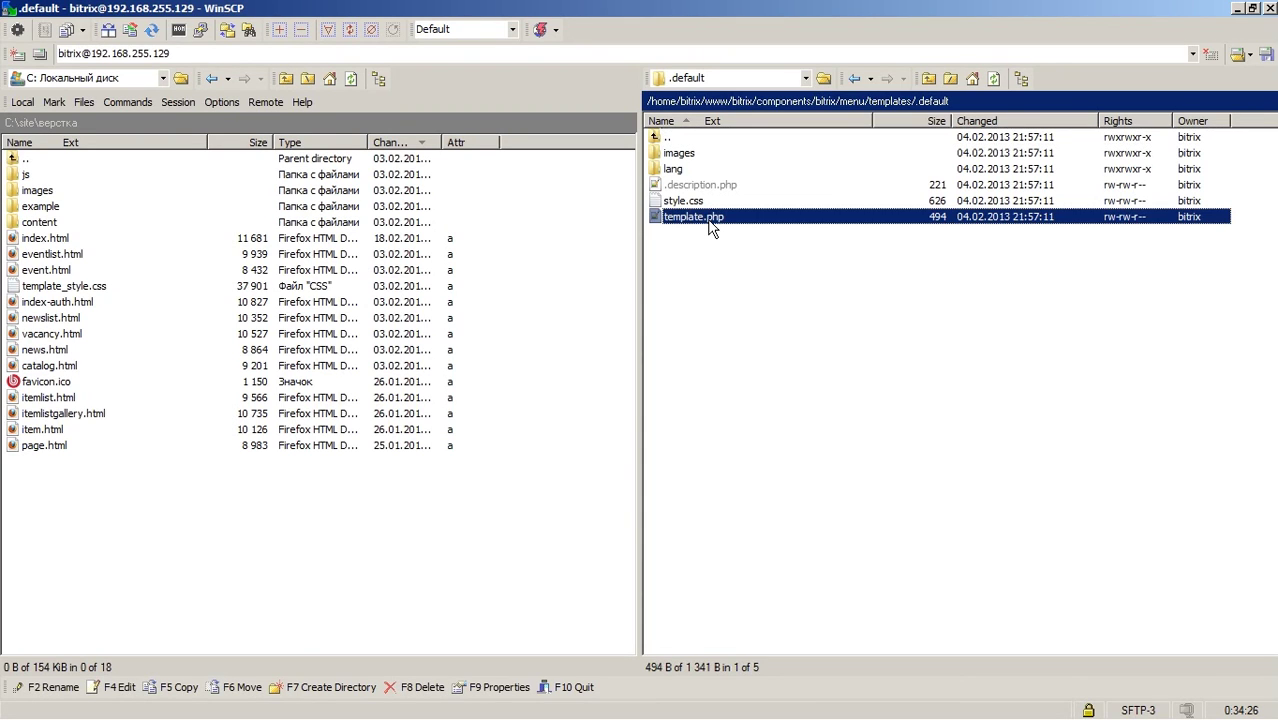
{"action": "left_click", "coordinate": [723, 262]}
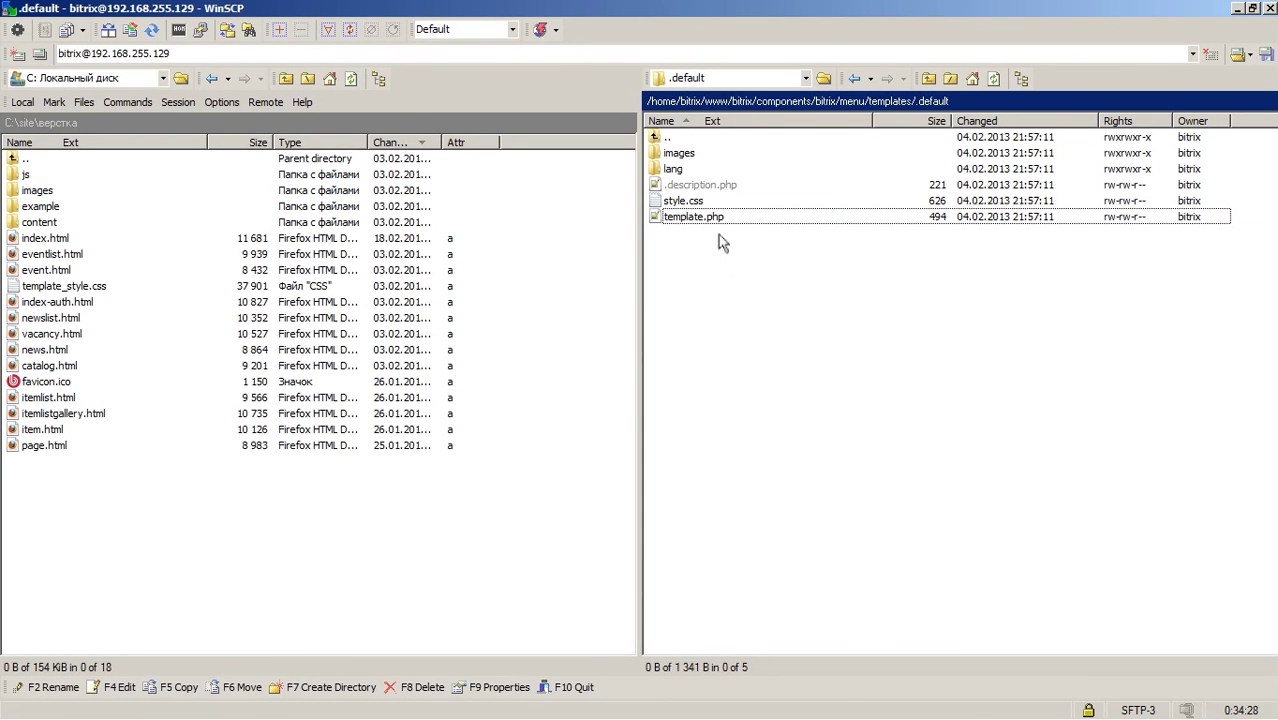
{"action": "left_click", "coordinate": [719, 221]}
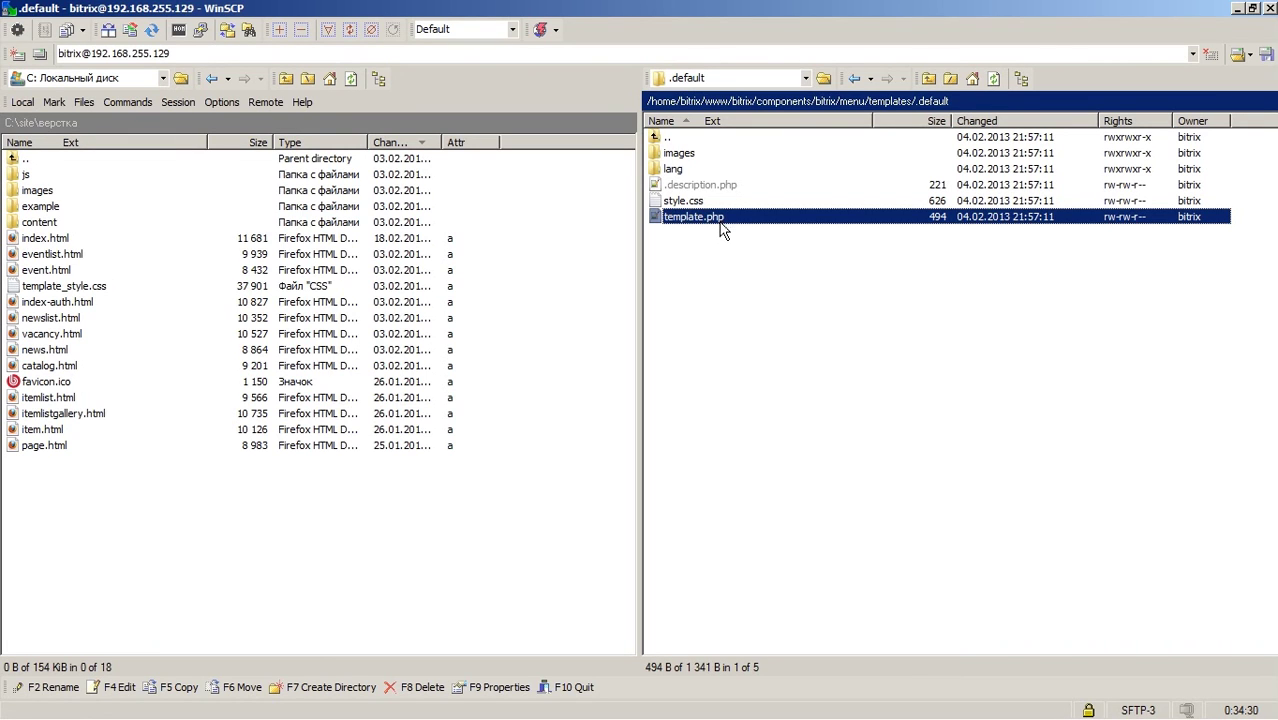
{"action": "double_click", "coordinate": [721, 224]}
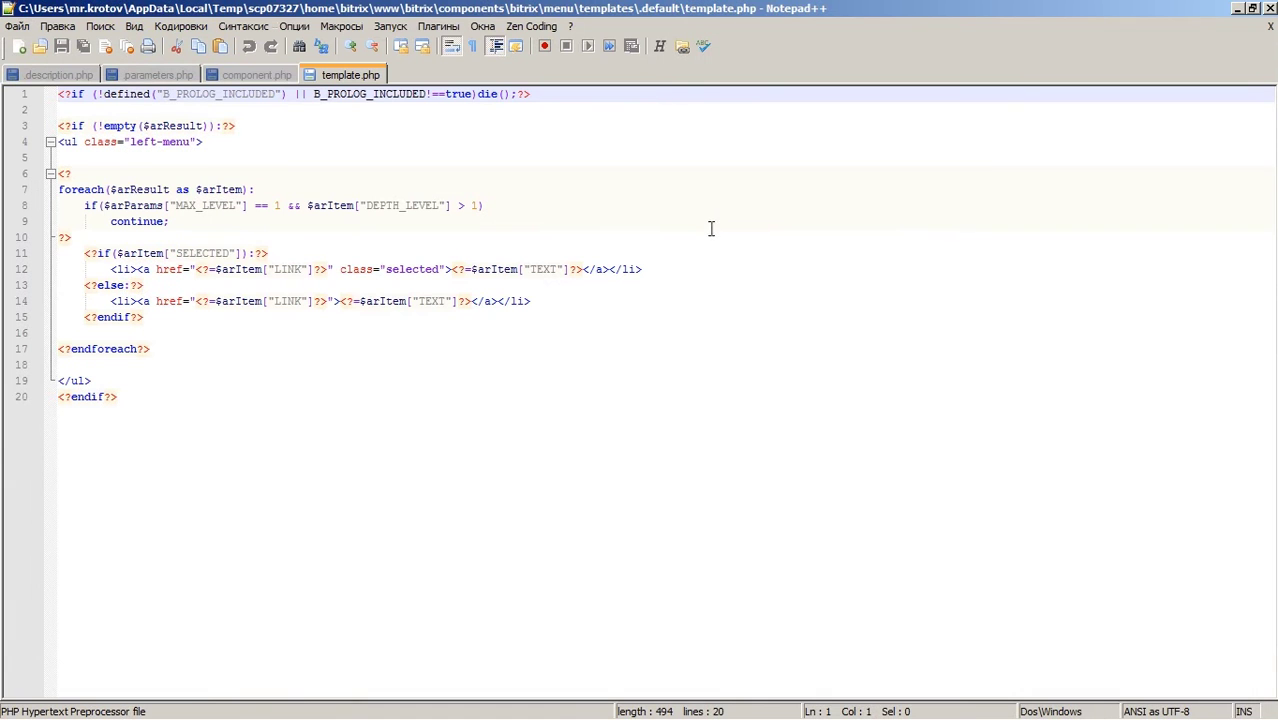
Step: Highlight the $arResult occurrences in template.php and review the foreach loop that outputs the menu items
{"action": "double_click", "coordinate": [169, 125]}
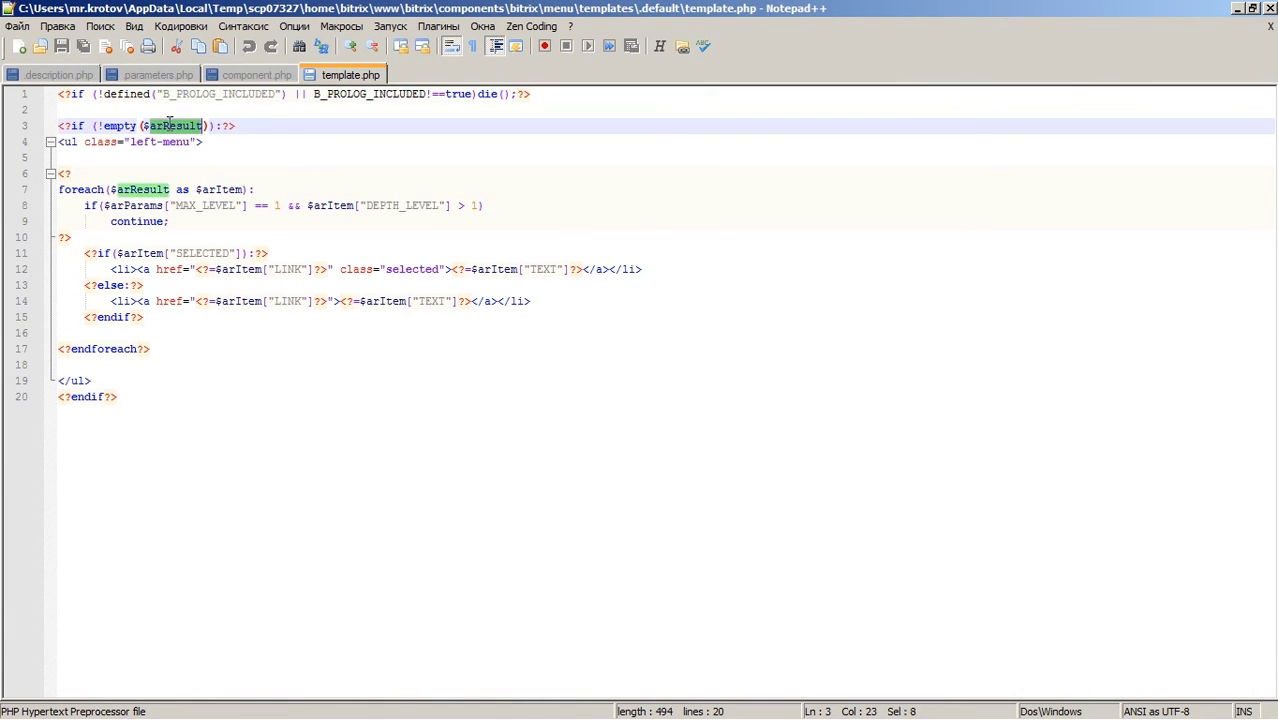
{"action": "left_click", "coordinate": [199, 159]}
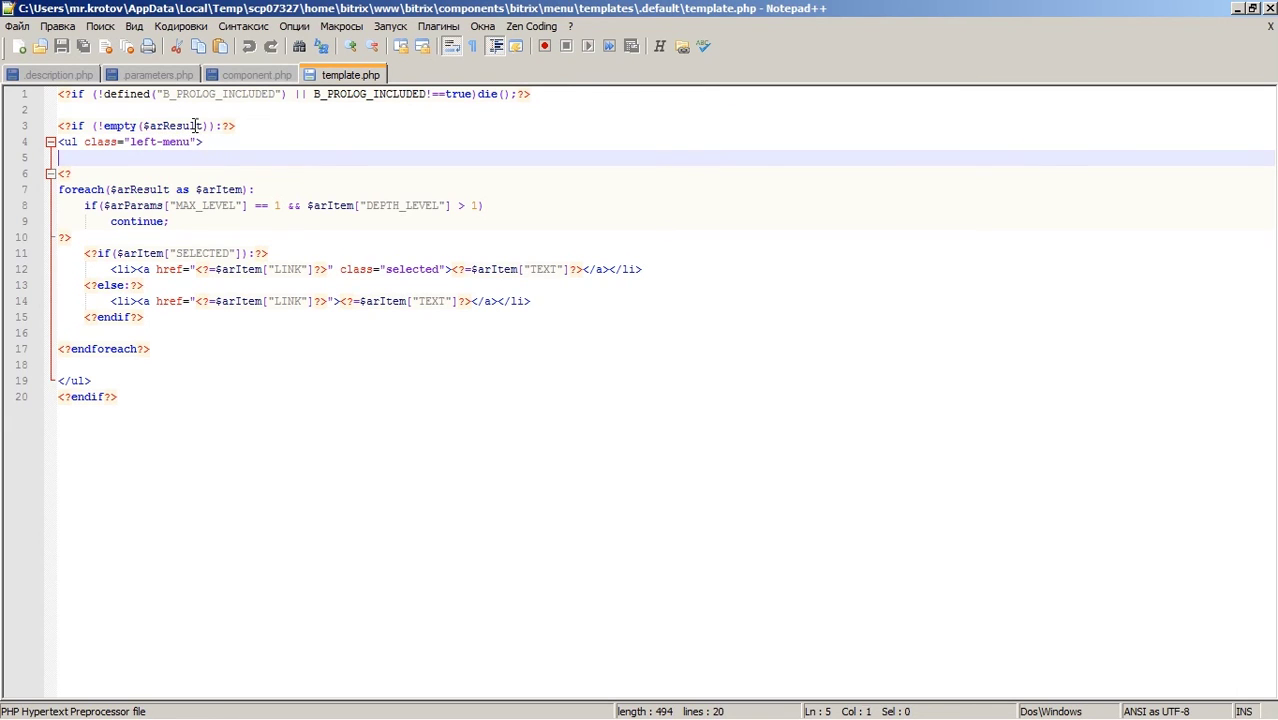
{"action": "double_click", "coordinate": [195, 125]}
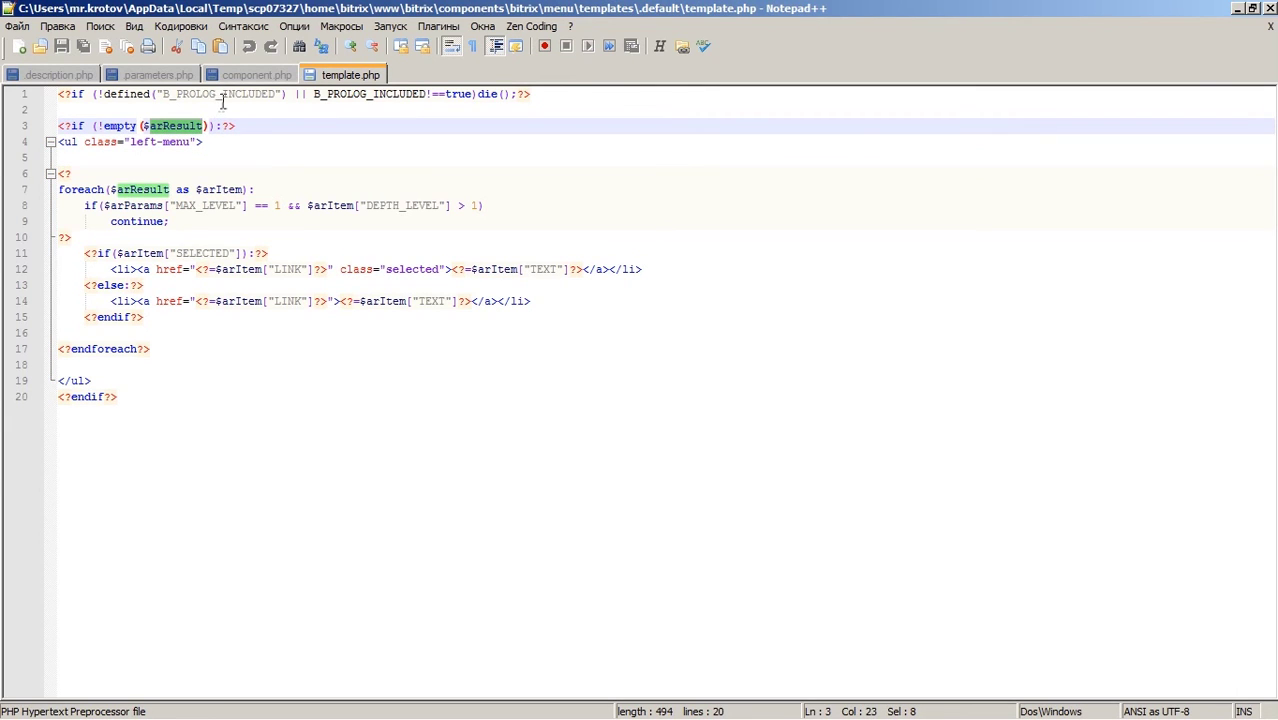
{"action": "left_click", "coordinate": [221, 126]}
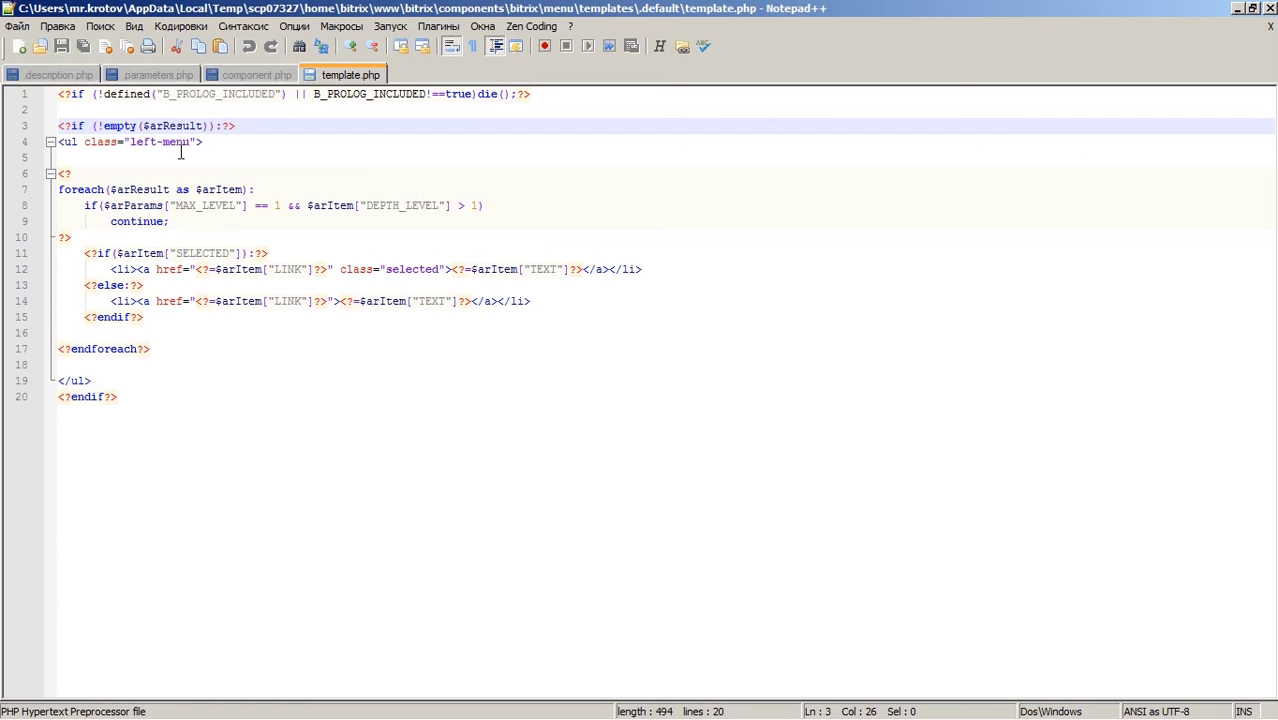
{"action": "double_click", "coordinate": [178, 126]}
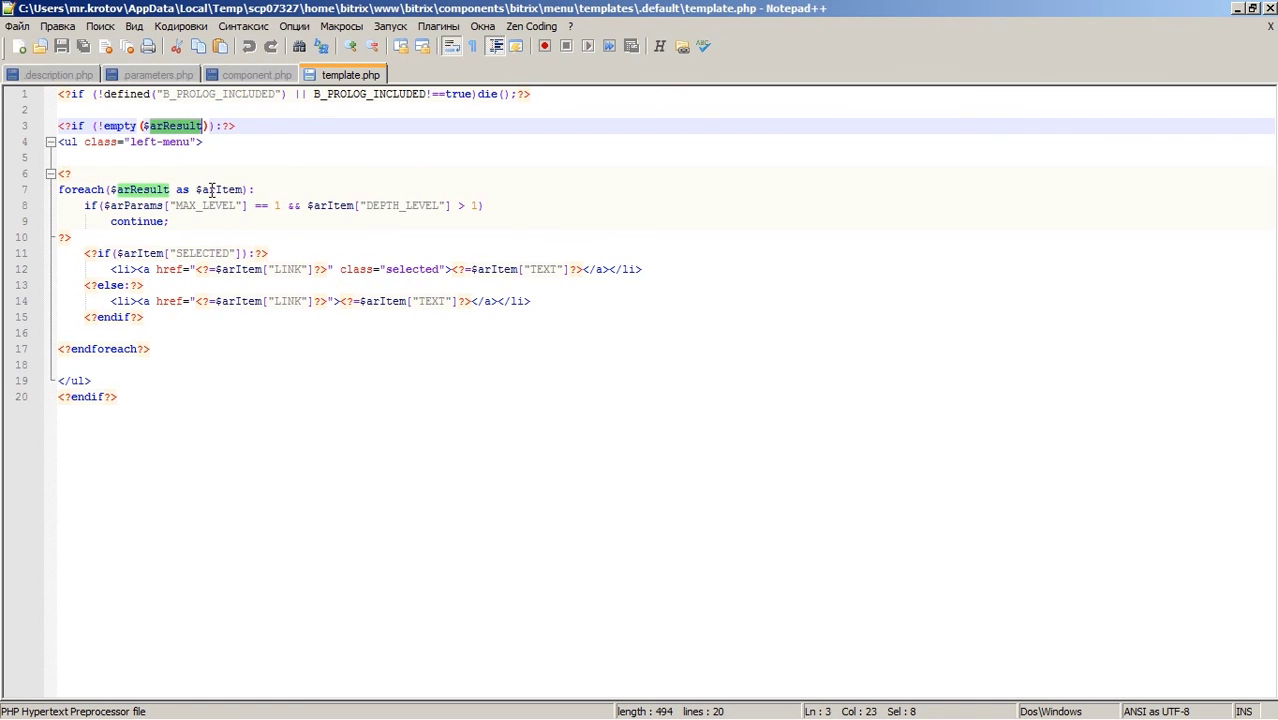
{"action": "left_click", "coordinate": [161, 269]}
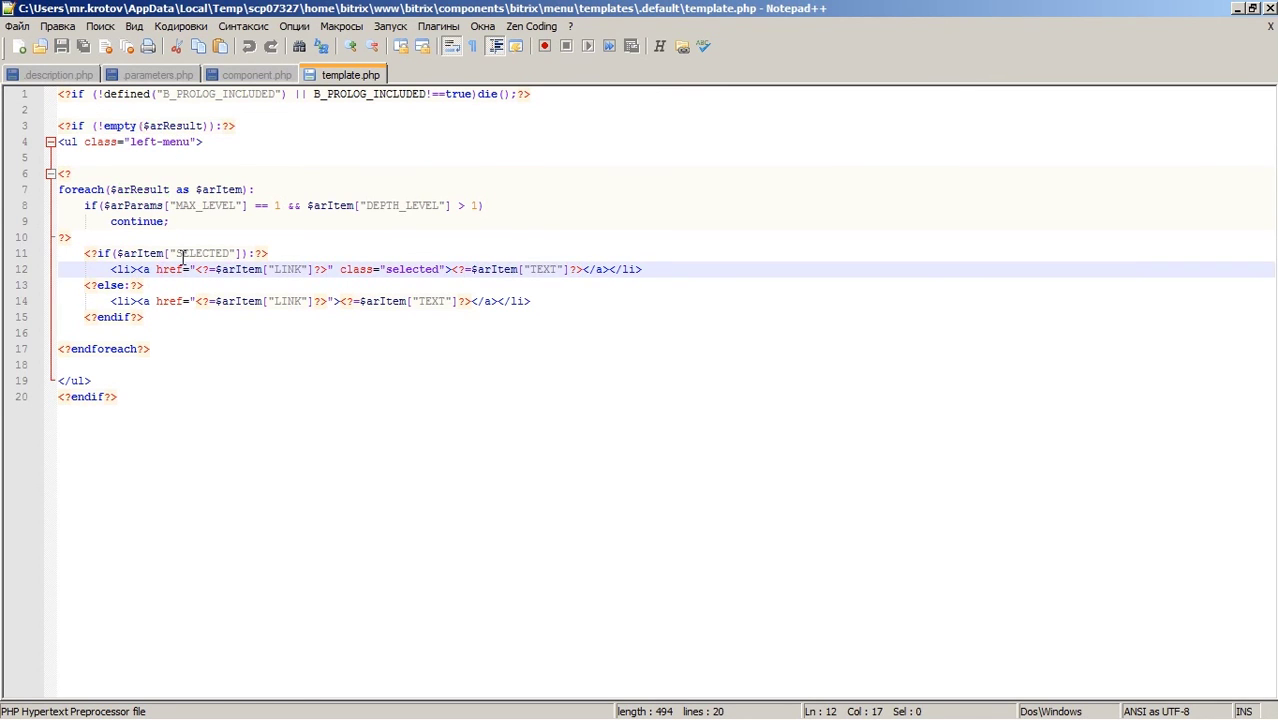
{"action": "left_click", "coordinate": [320, 238]}
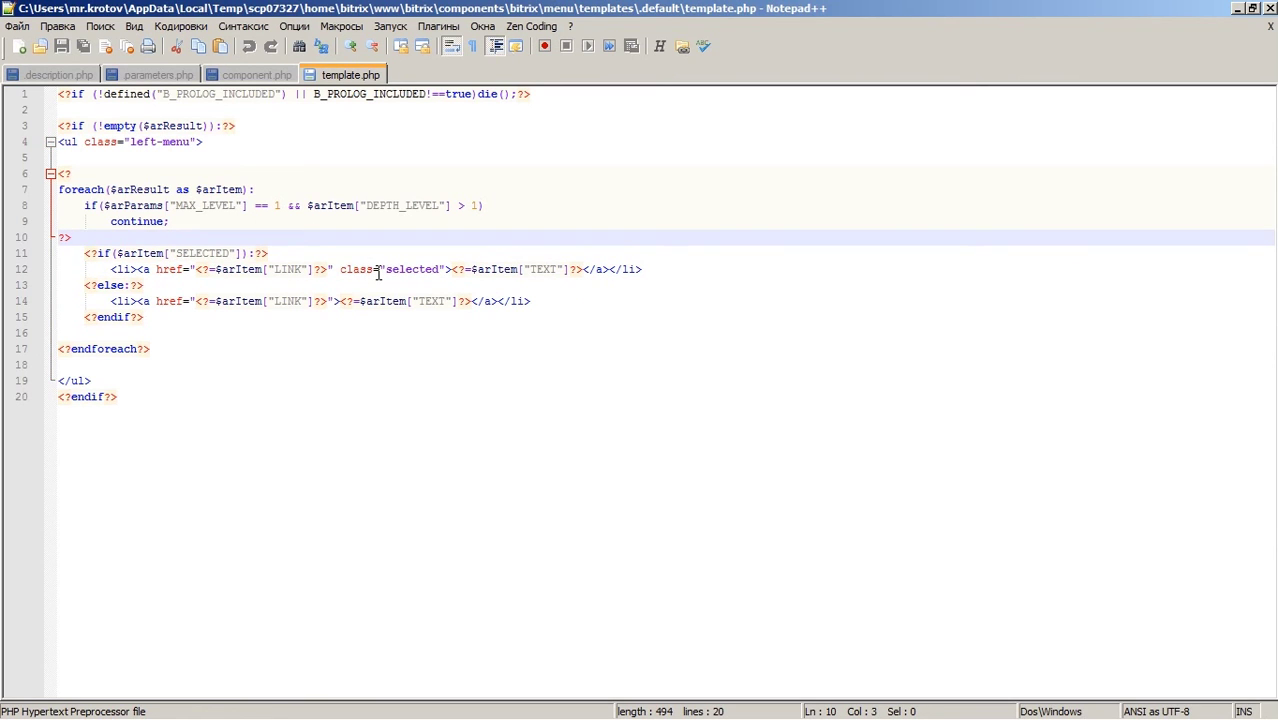
Step: Switch to WinSCP and open the vertical_multilevel template folder of the menu component
{"action": "mouse_move", "coordinate": [843, 716]}
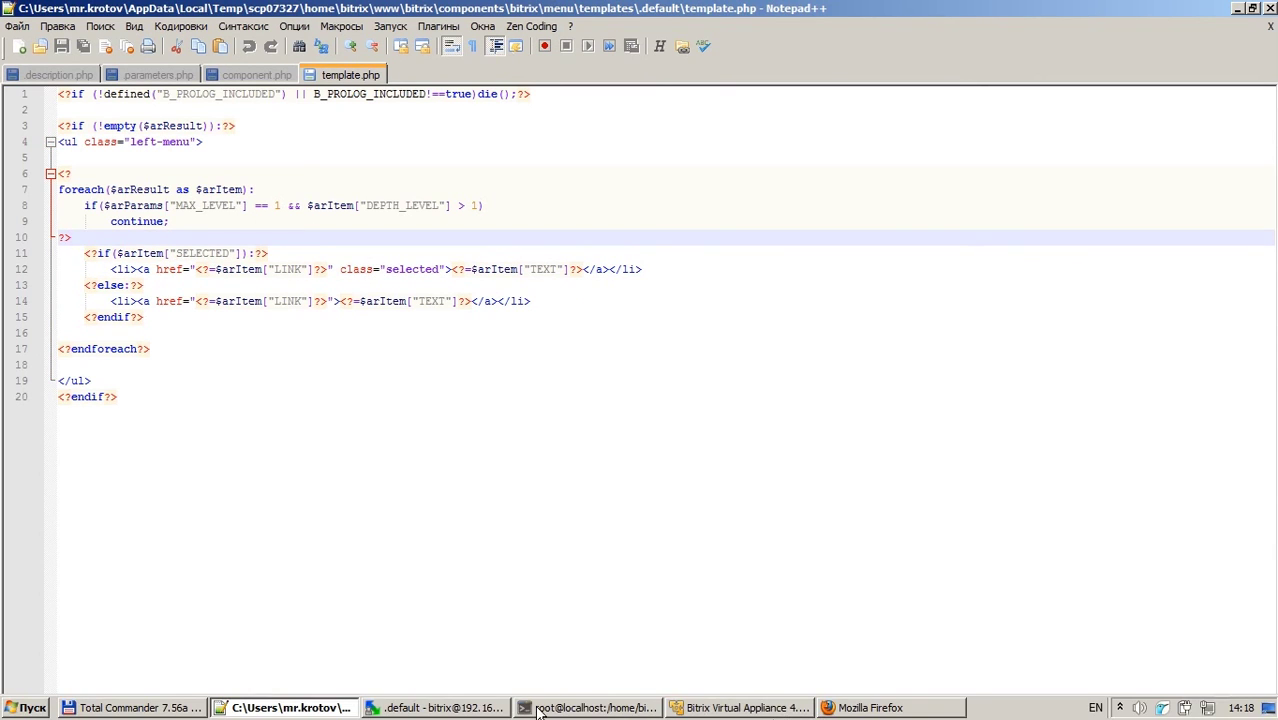
{"action": "left_click", "coordinate": [472, 708]}
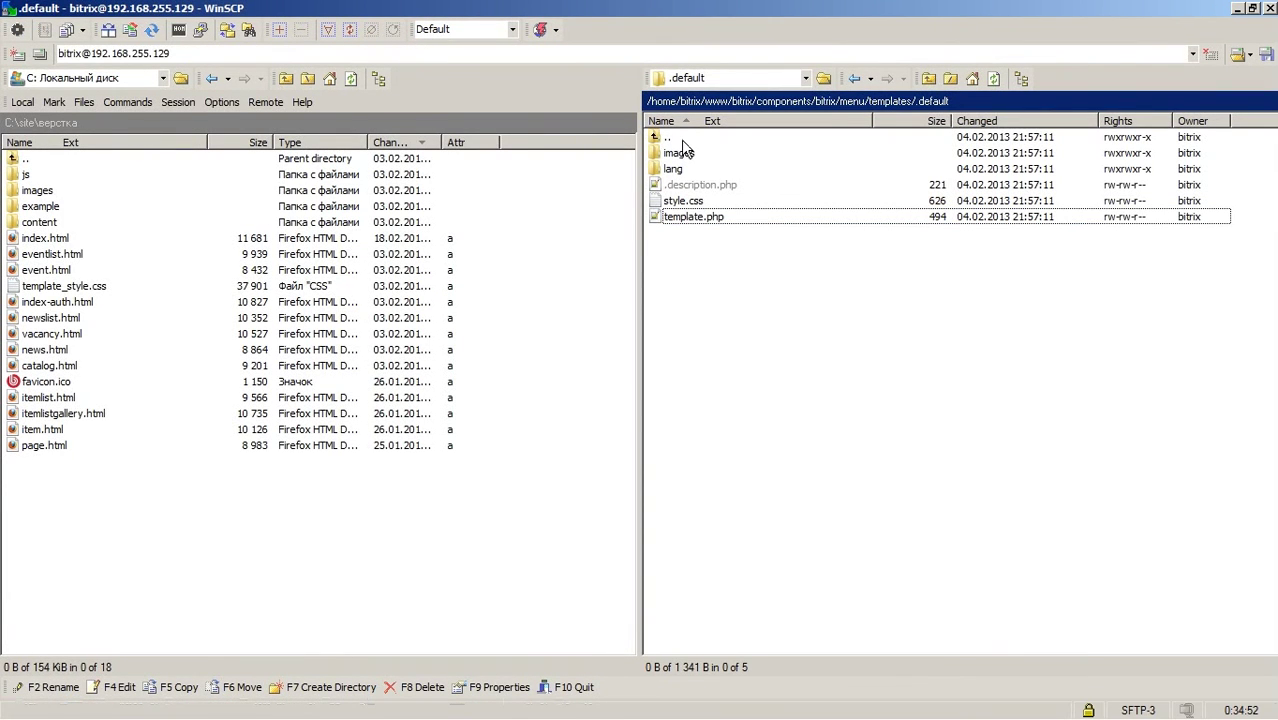
{"action": "double_click", "coordinate": [683, 141]}
{"action": "double_click", "coordinate": [711, 236]}
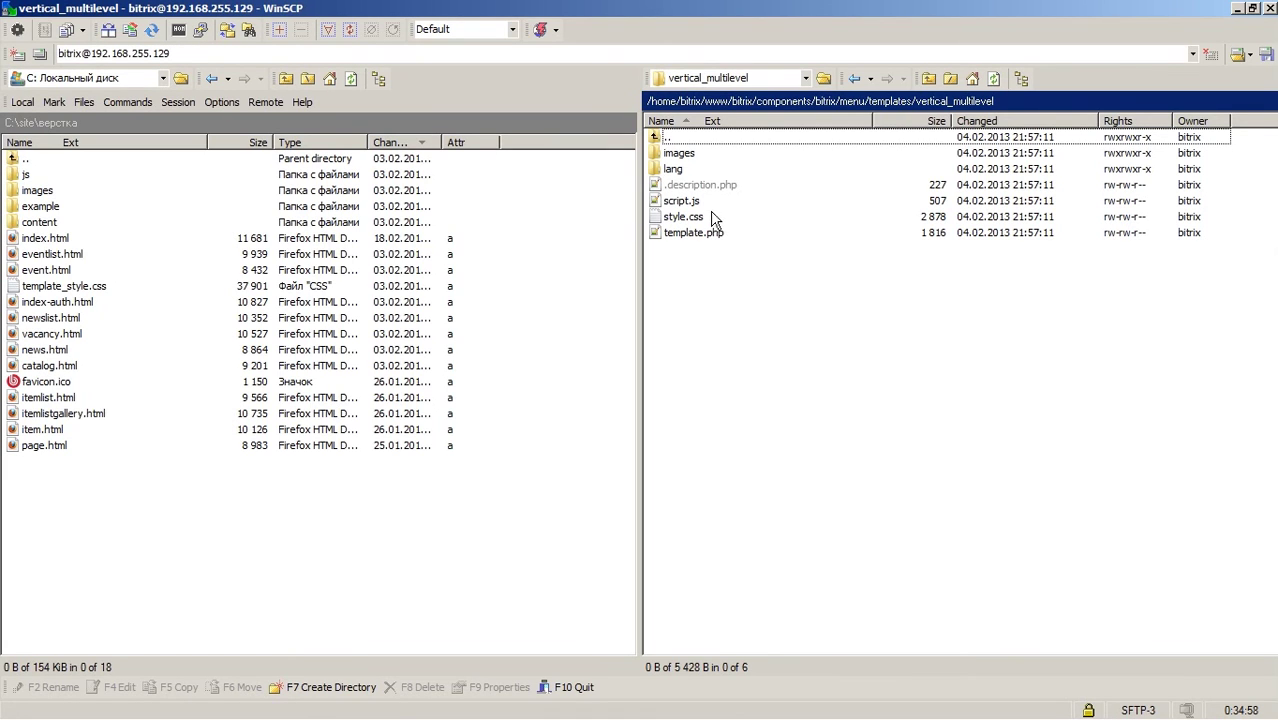
Step: Examine the vertical_multilevel template's contents, selecting .description.php, the lang folder, style.css and script.js in turn
{"action": "left_click", "coordinate": [714, 187]}
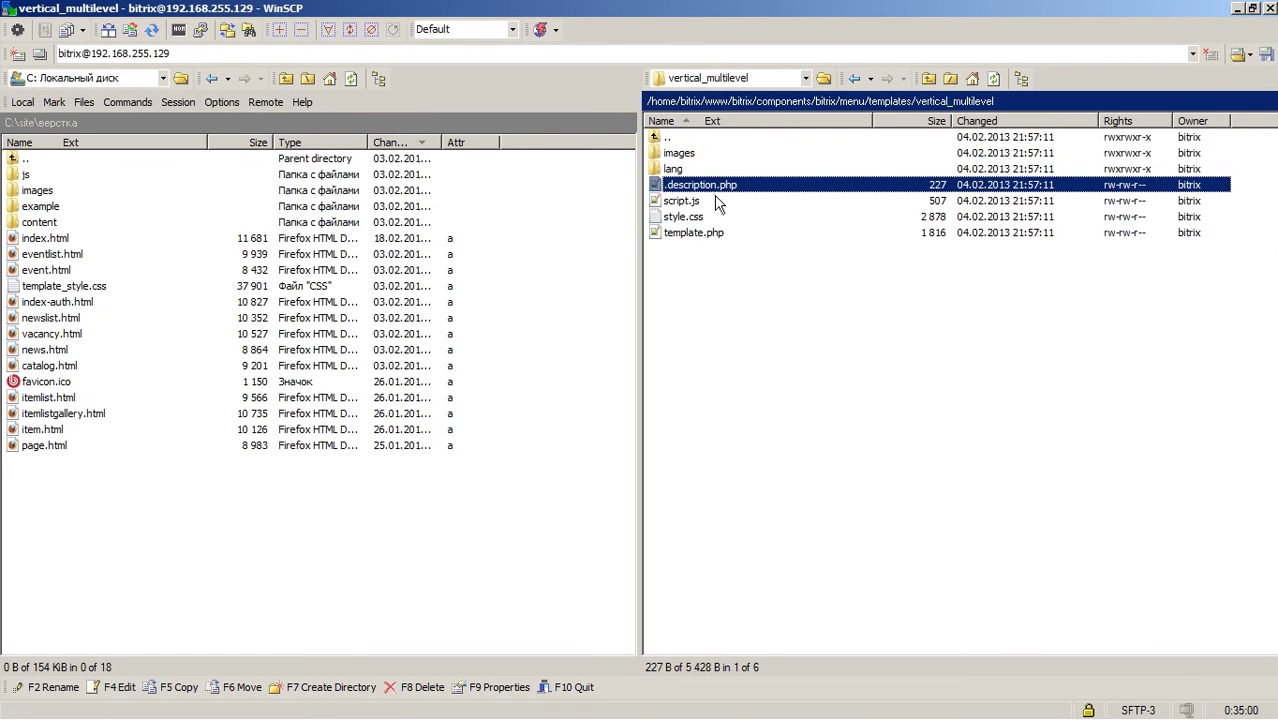
{"action": "left_click", "coordinate": [700, 170]}
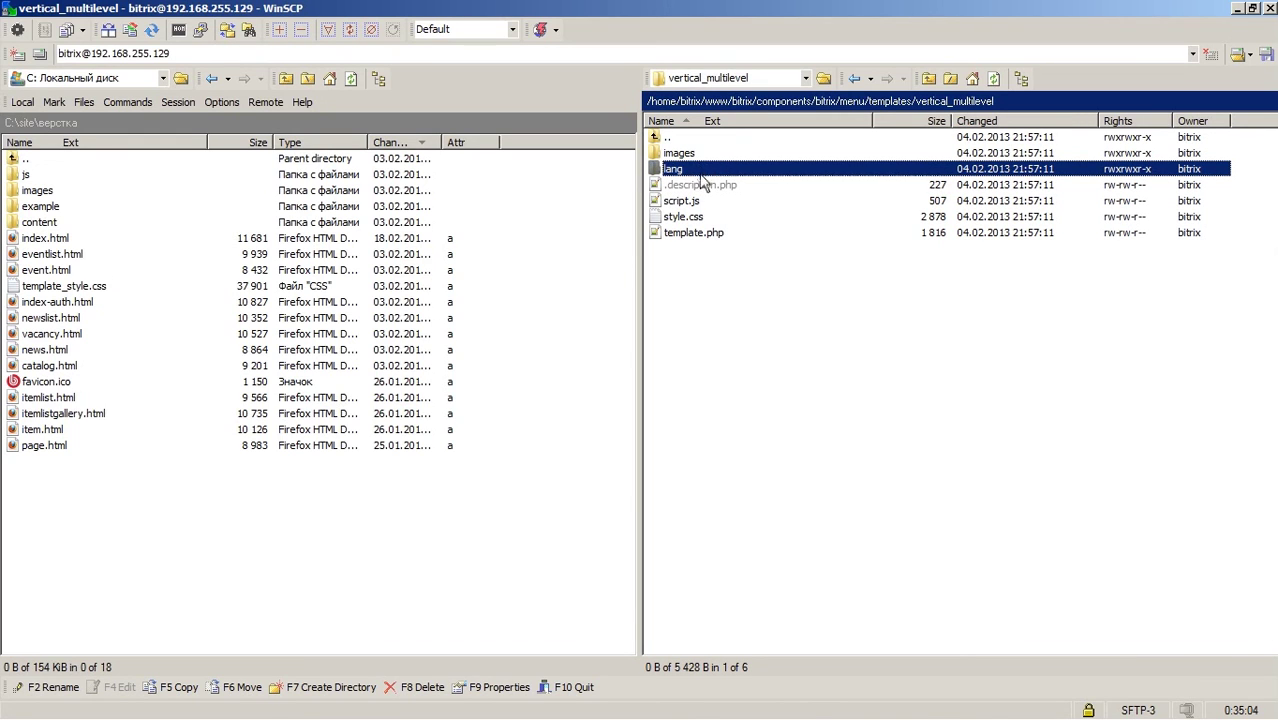
{"action": "left_click", "coordinate": [704, 219]}
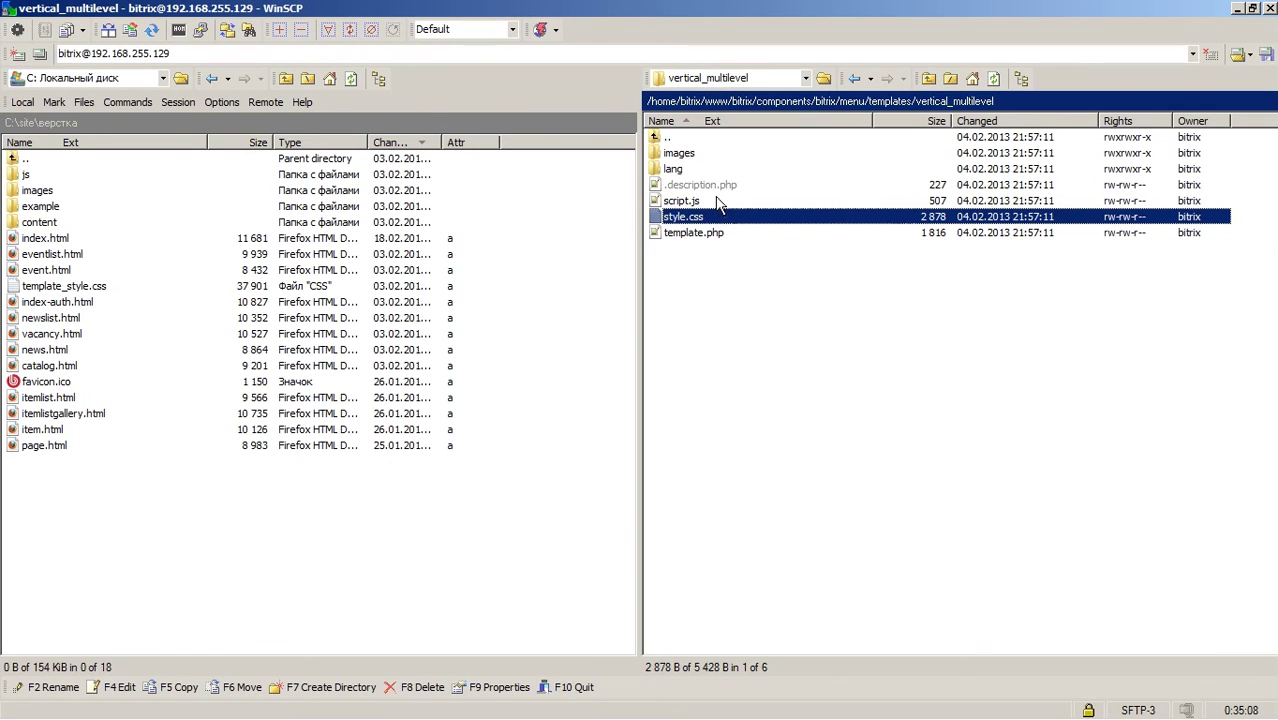
{"action": "left_click", "coordinate": [706, 201]}
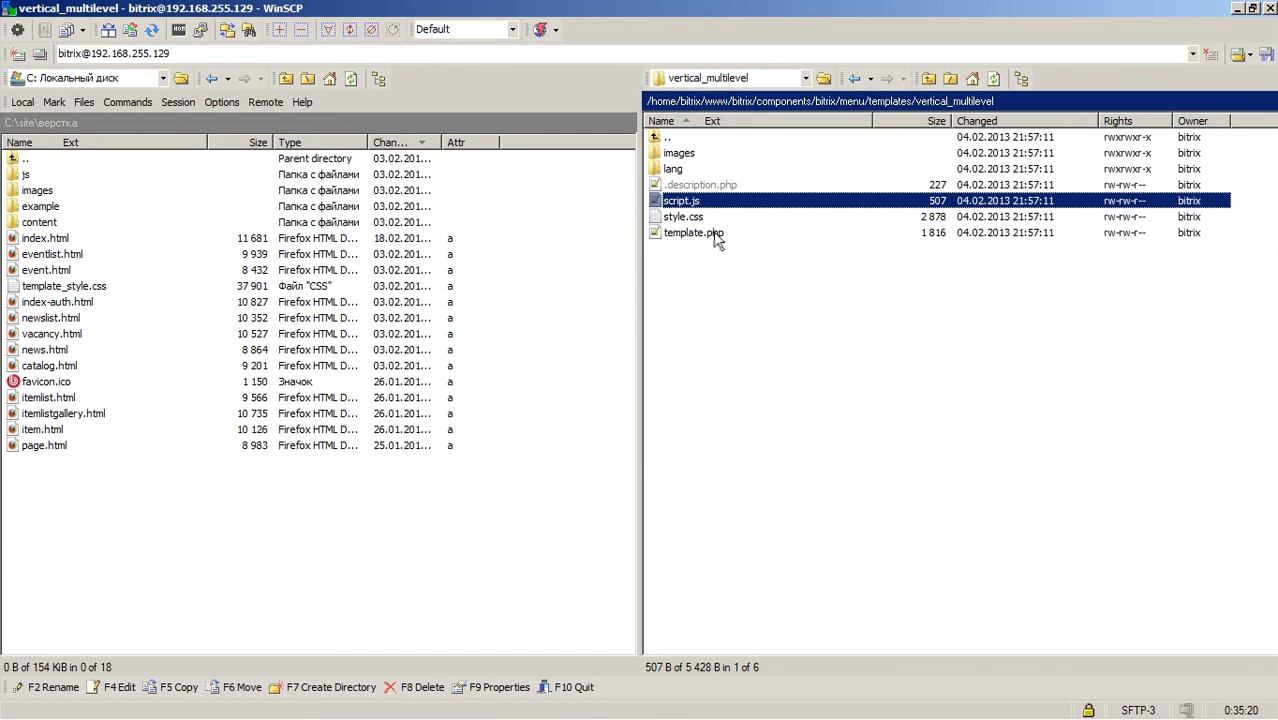
{"action": "left_click", "coordinate": [840, 330]}
Step: Go back up to the menu component's root folder and select its templates folder
{"action": "double_click", "coordinate": [692, 139]}
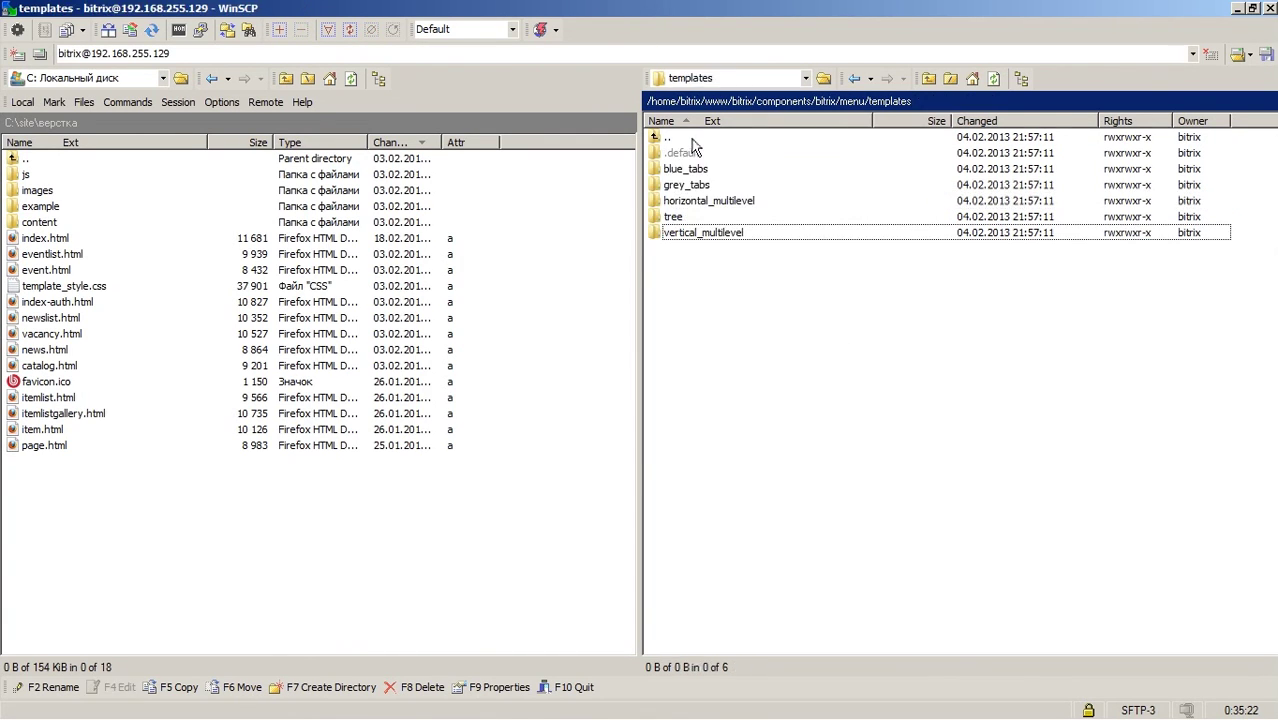
{"action": "double_click", "coordinate": [690, 140]}
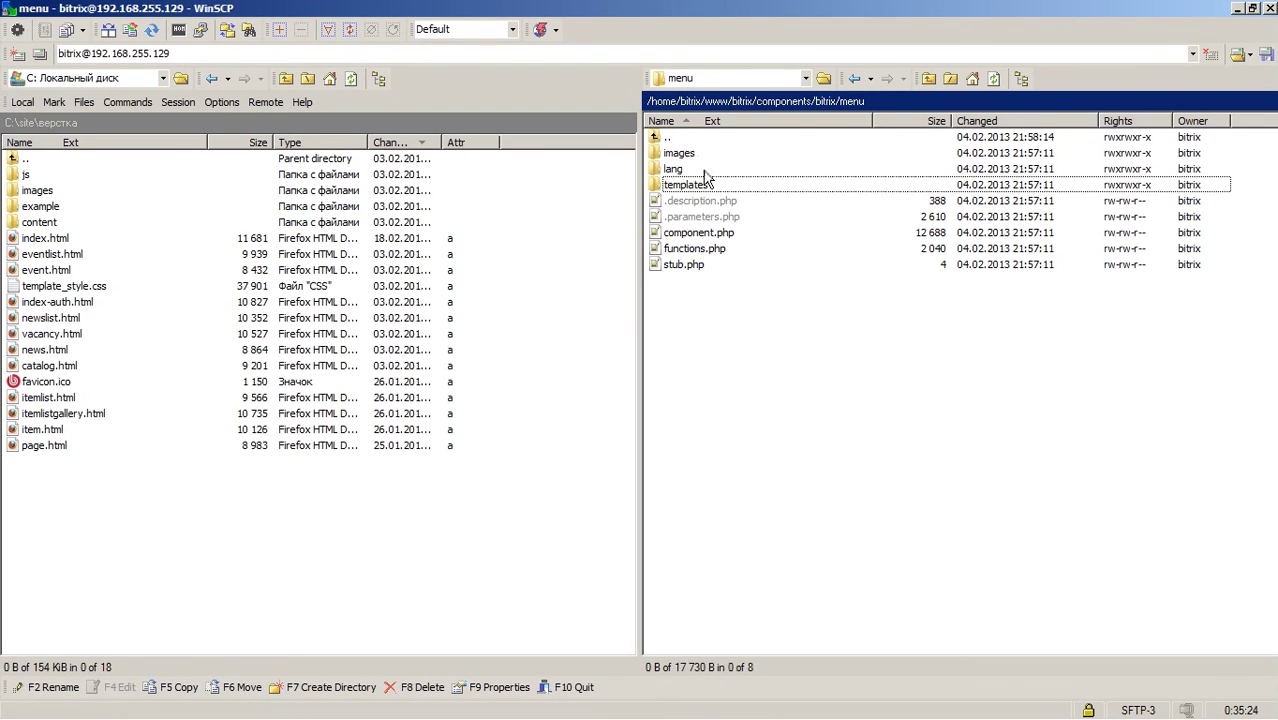
{"action": "left_click", "coordinate": [693, 186]}
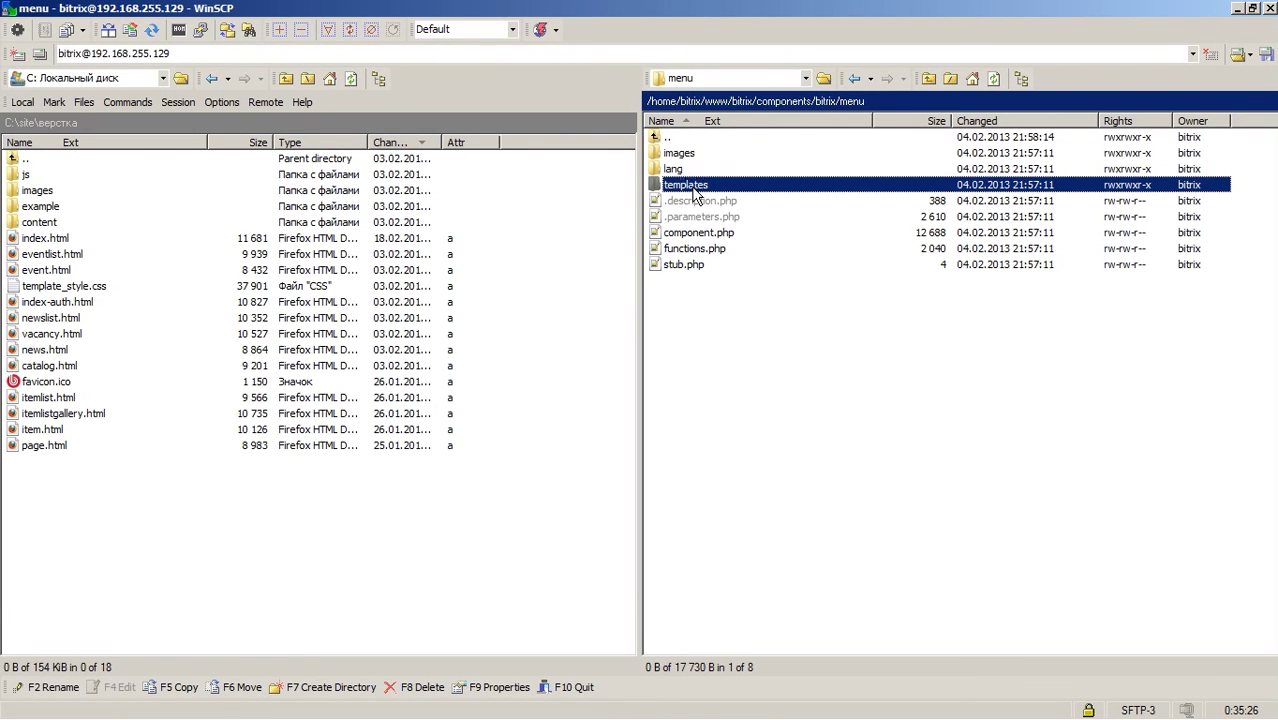